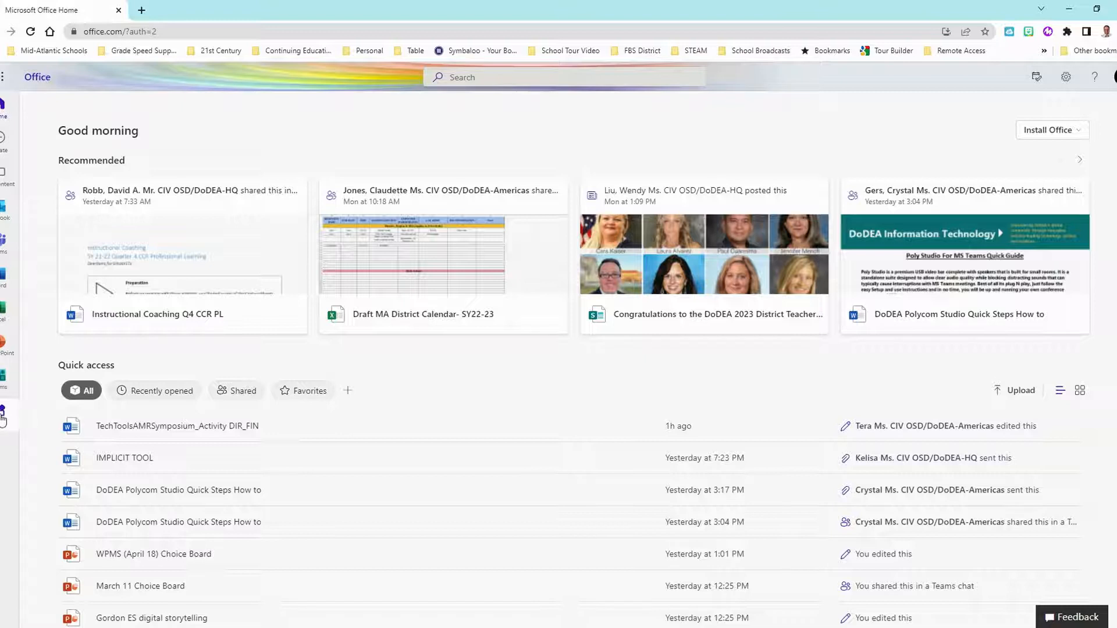
- Launch Bookings from the Office app launcher to see the March 21–25 booking calendar
left_click(2, 79)
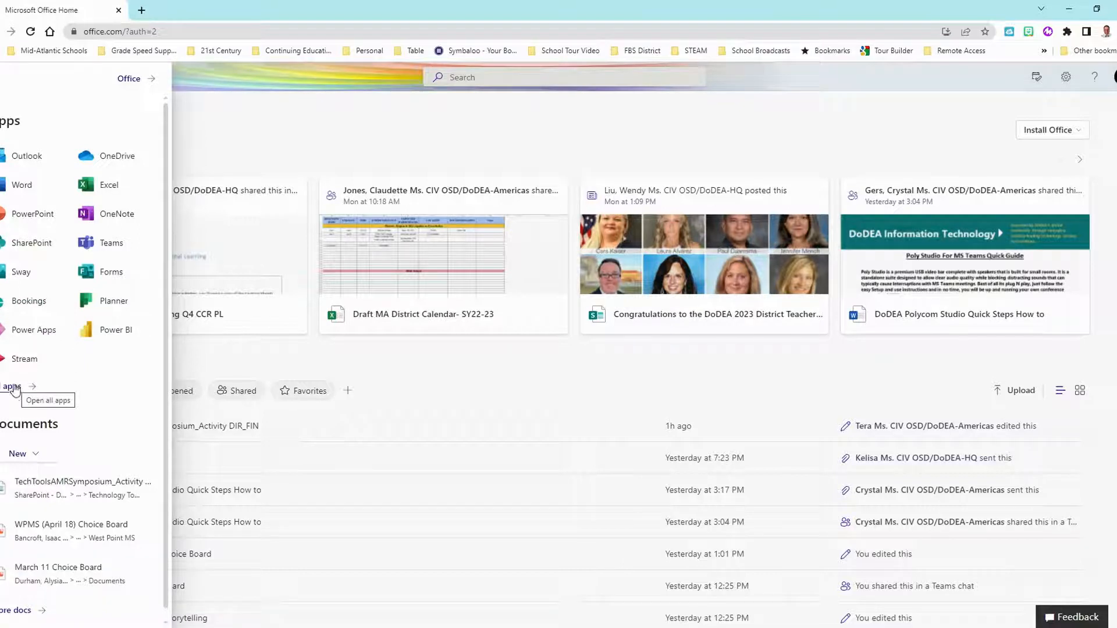
left_click(27, 308)
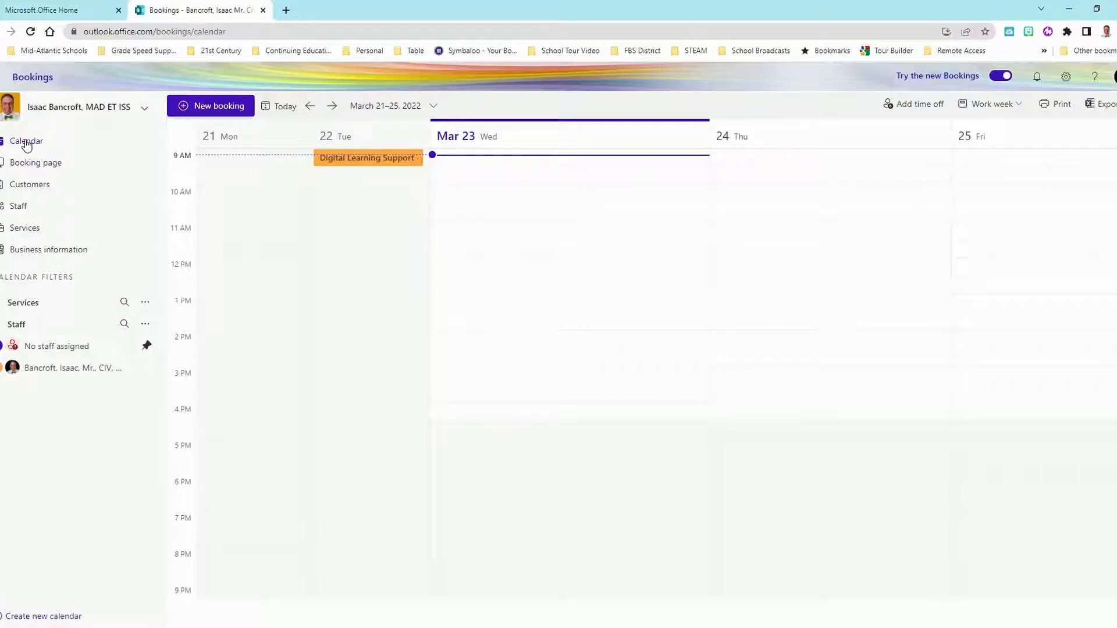
- Go to Booking page settings and expand who can book, currently Available to anyone
scroll(536, 236, "up", 2)
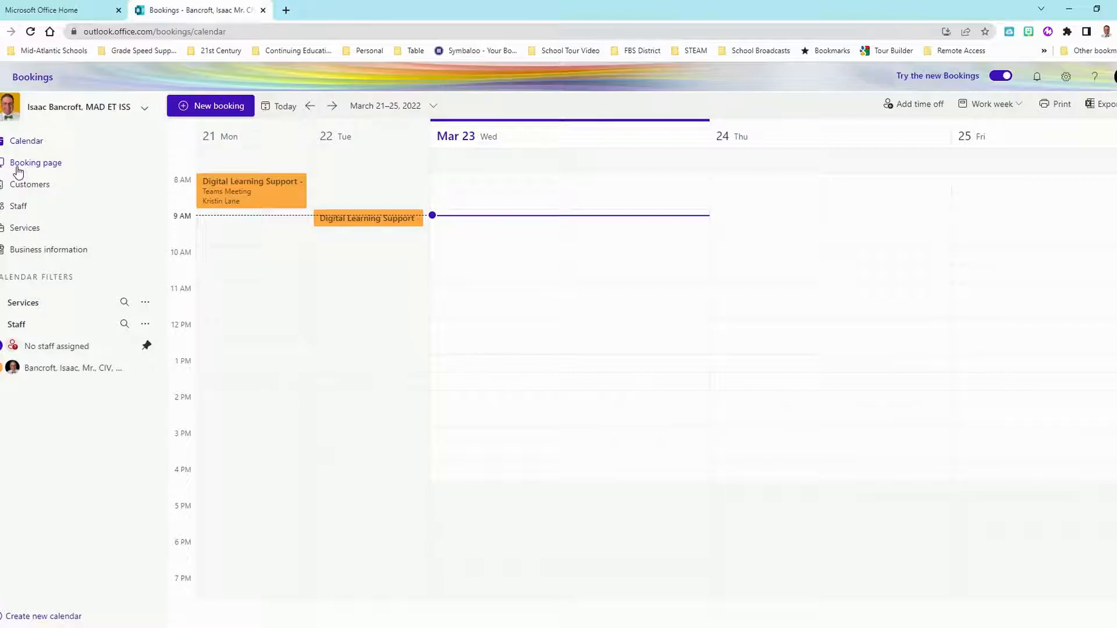
left_click(50, 165)
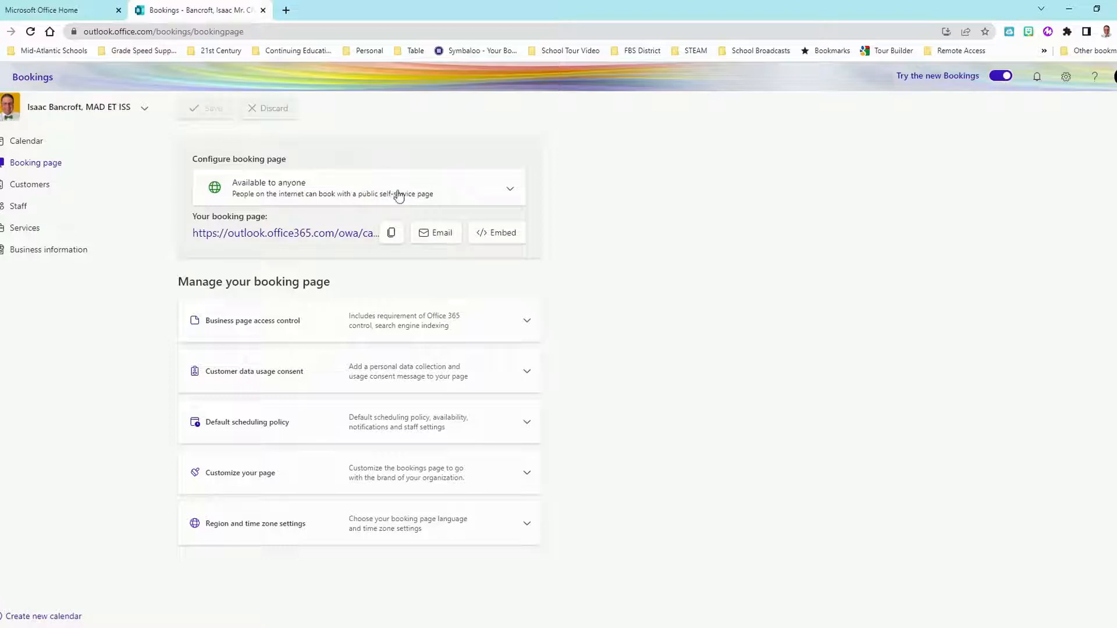
left_click(511, 189)
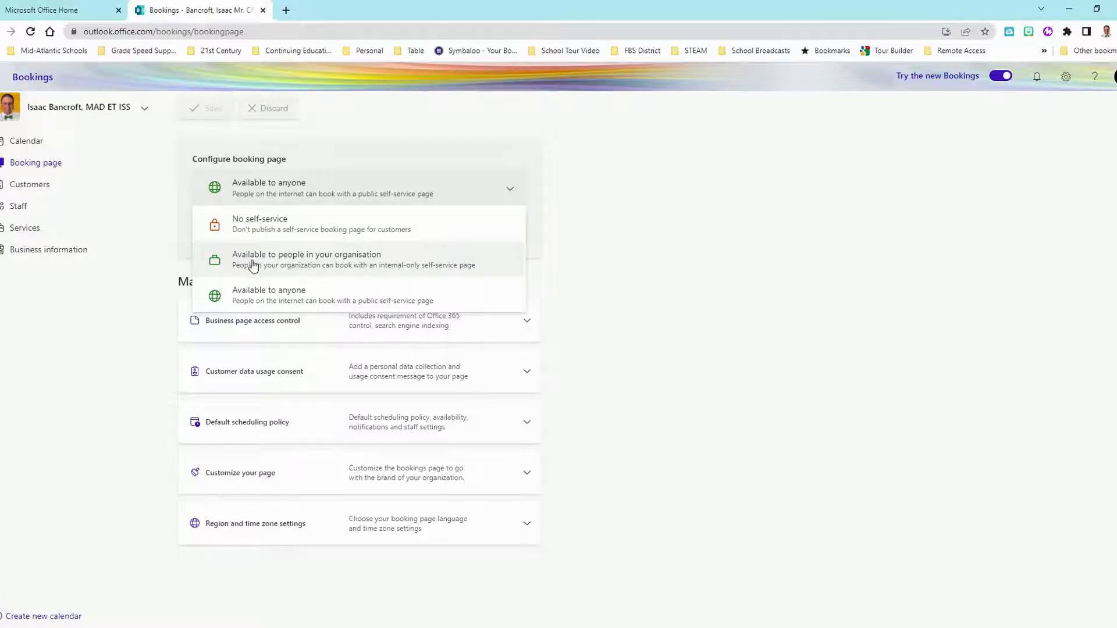
left_click(264, 299)
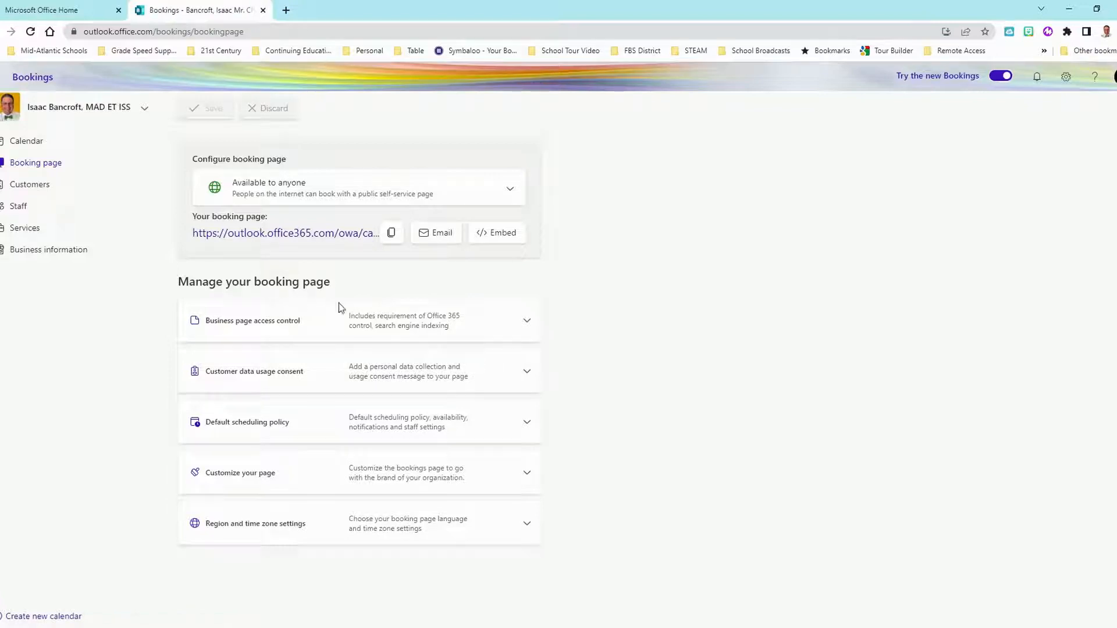
- Briefly expand and collapse the Business page access control and Customer data usage consent sections
left_click(527, 322)
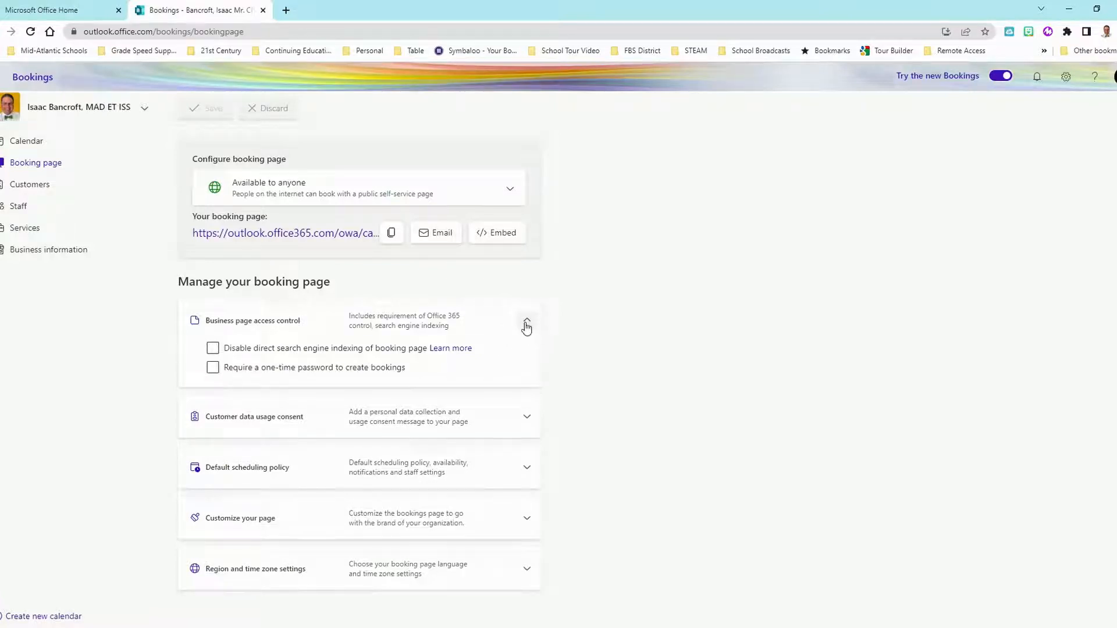
left_click(527, 418)
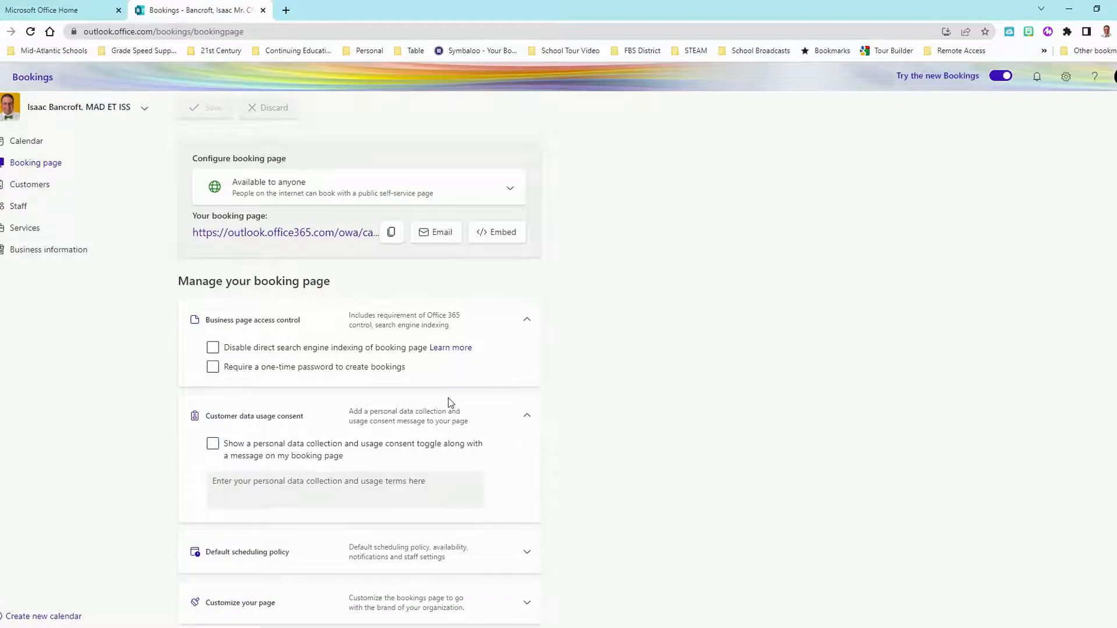
scroll(448, 402, "down", 1)
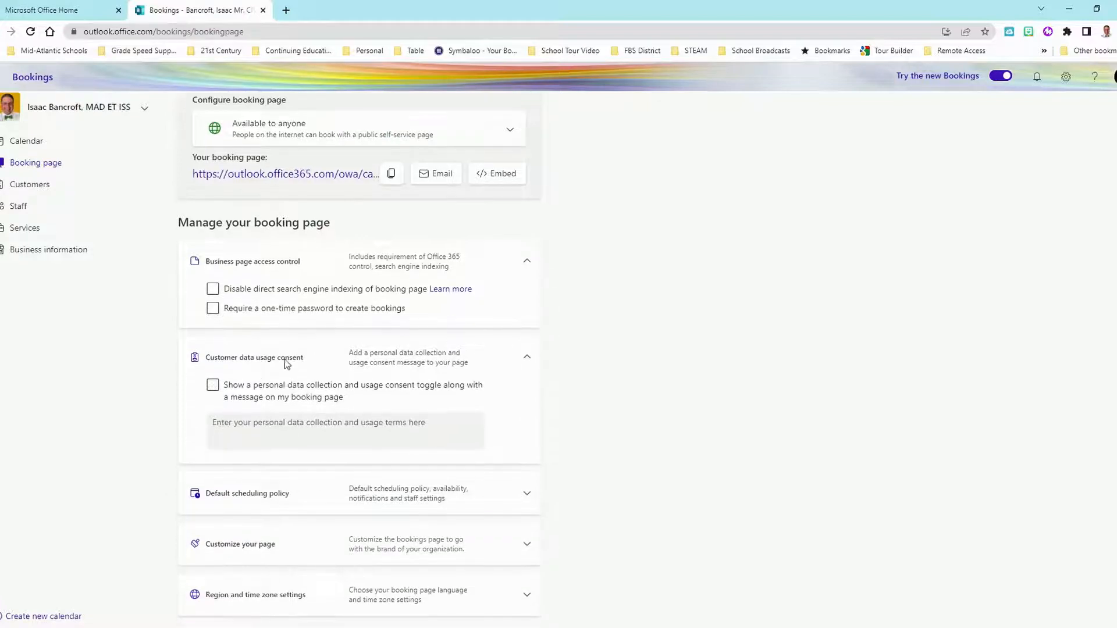
left_click(527, 260)
left_click(527, 355)
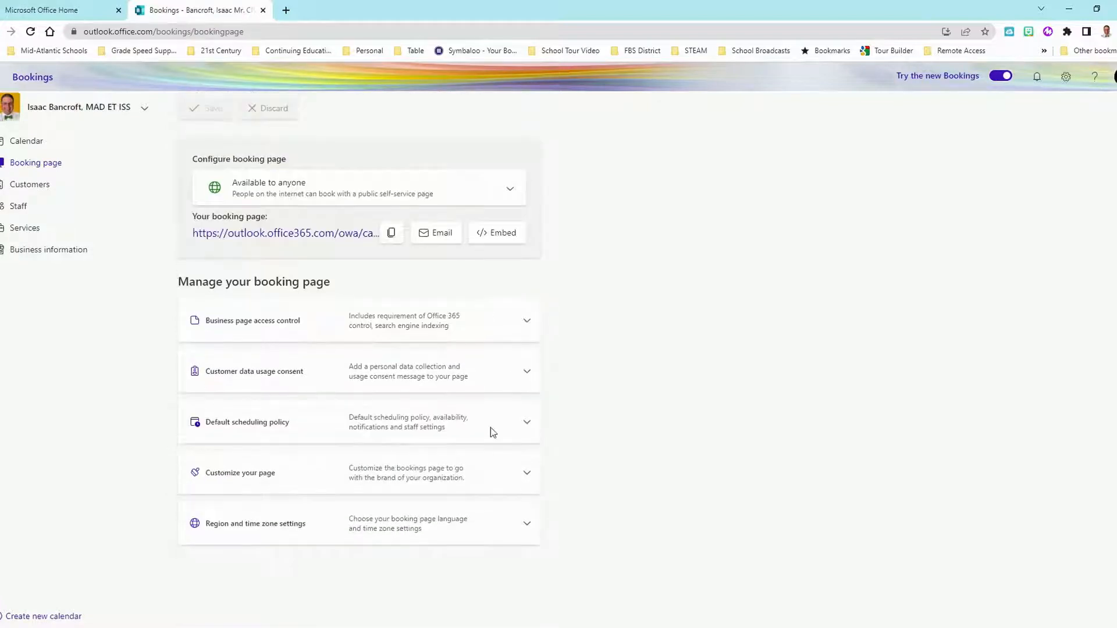
- Expand Default scheduling policy and bring up the Time increments choices
left_click(526, 423)
scroll(378, 352, "down", 3)
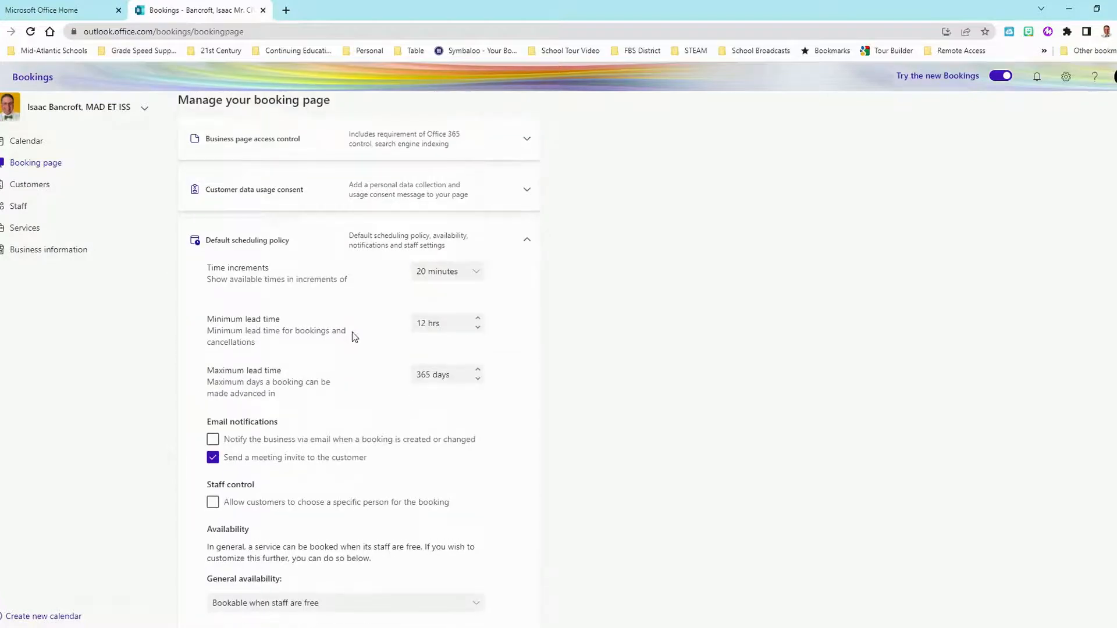
scroll(352, 336, "down", 1)
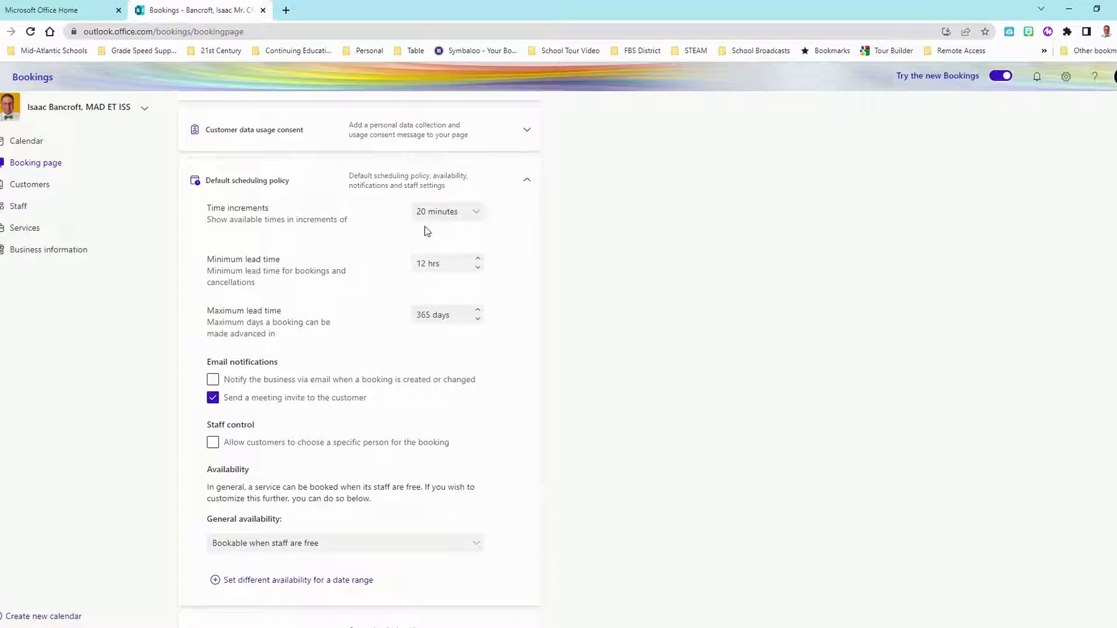
left_click(476, 216)
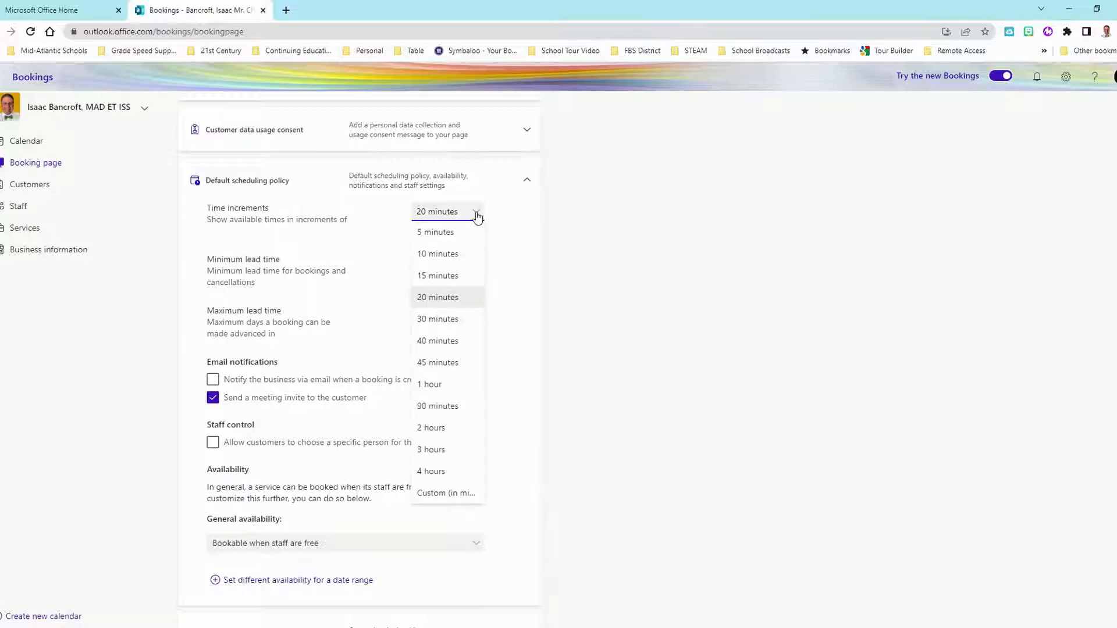
- Change the booking time increments from 20 to 30 minutes
left_click(434, 321)
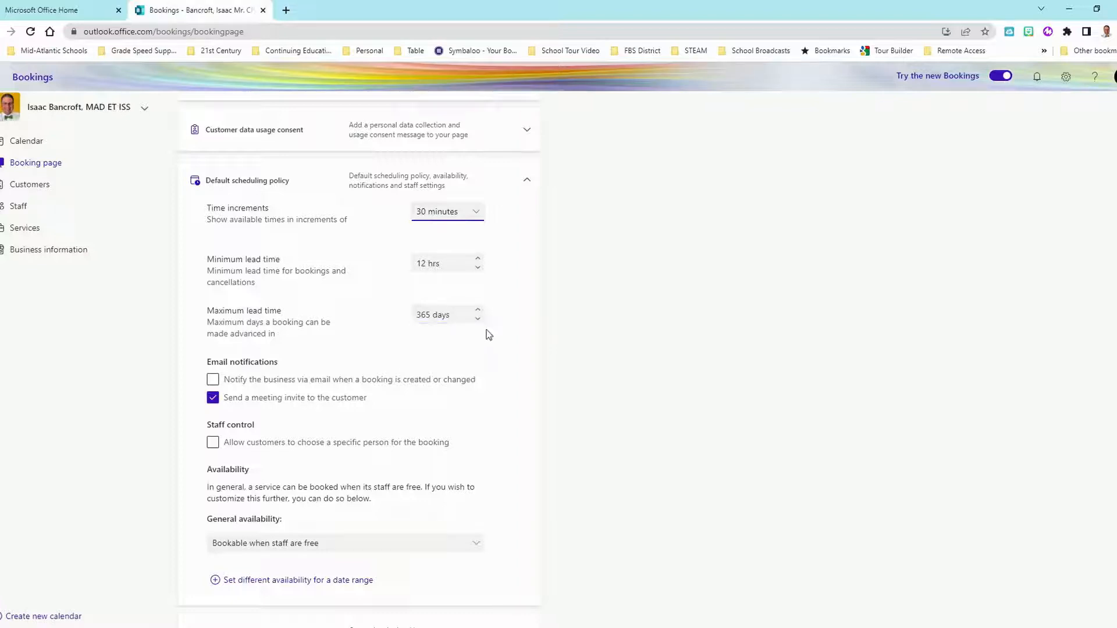
scroll(462, 337, "down", 2)
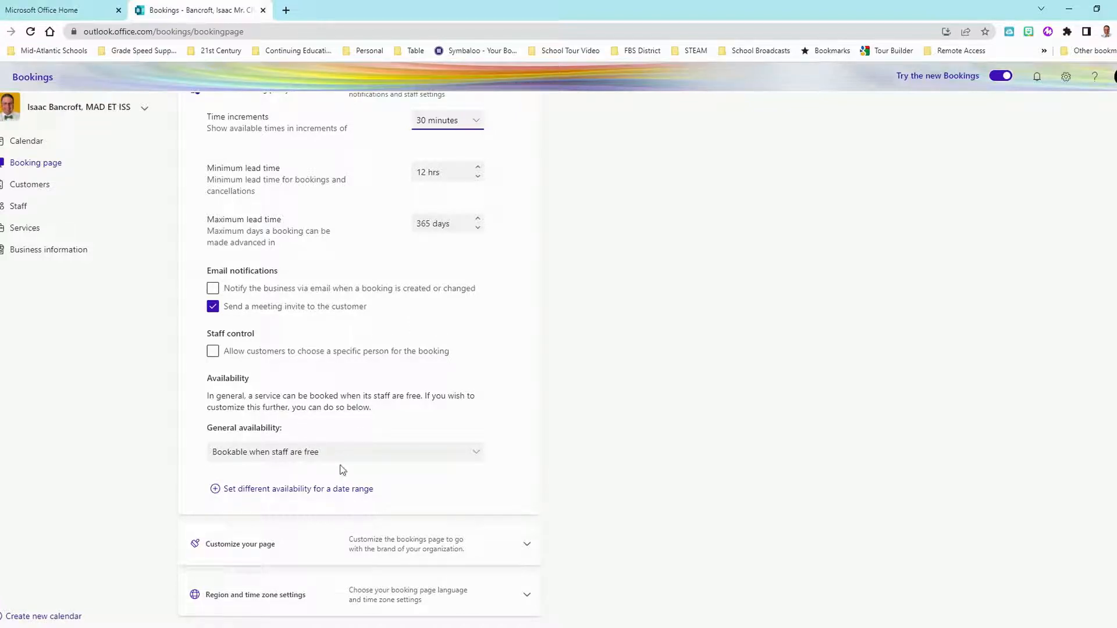
scroll(500, 372, "up", 1)
scroll(506, 375, "up", 1)
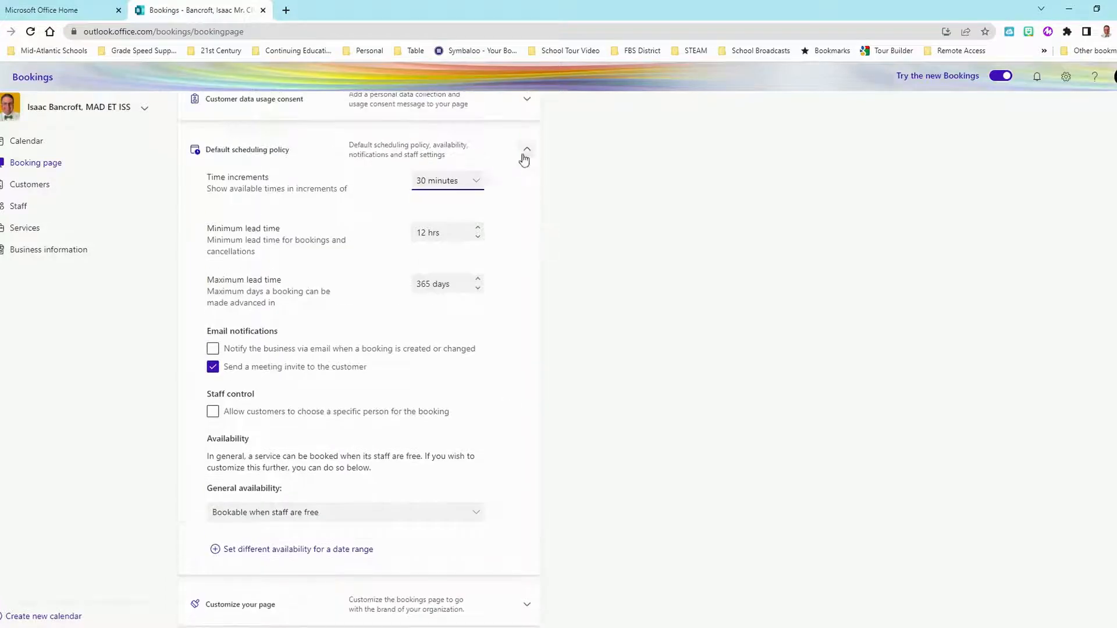
- Check the page template, colour theme and Eastern time zone, then save the booking page
left_click(525, 152)
left_click(526, 483)
scroll(460, 454, "down", 3)
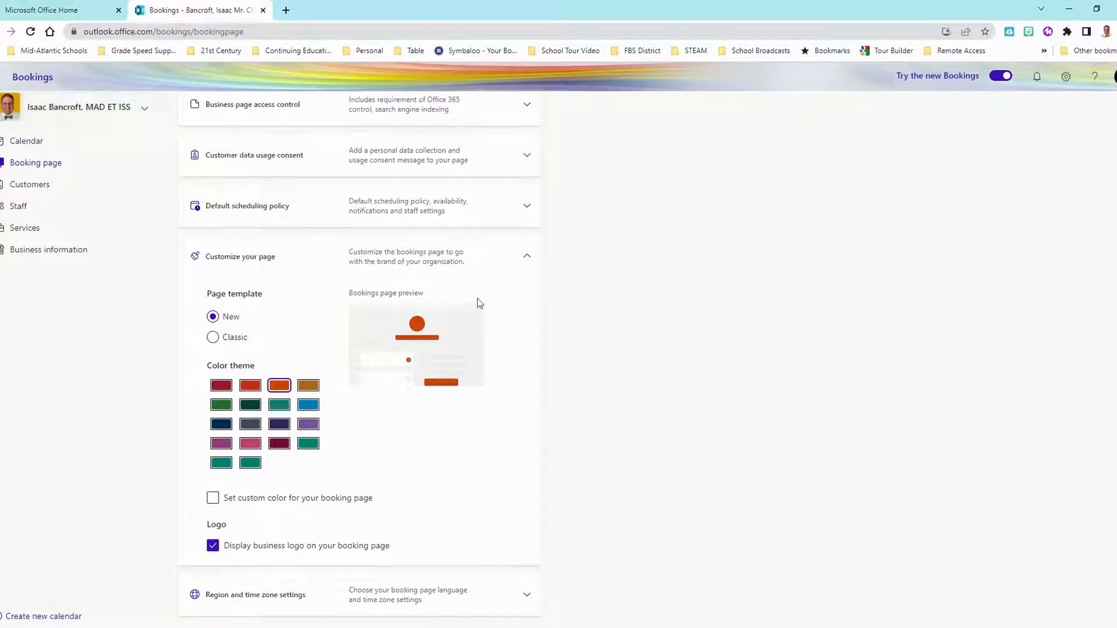
left_click(527, 595)
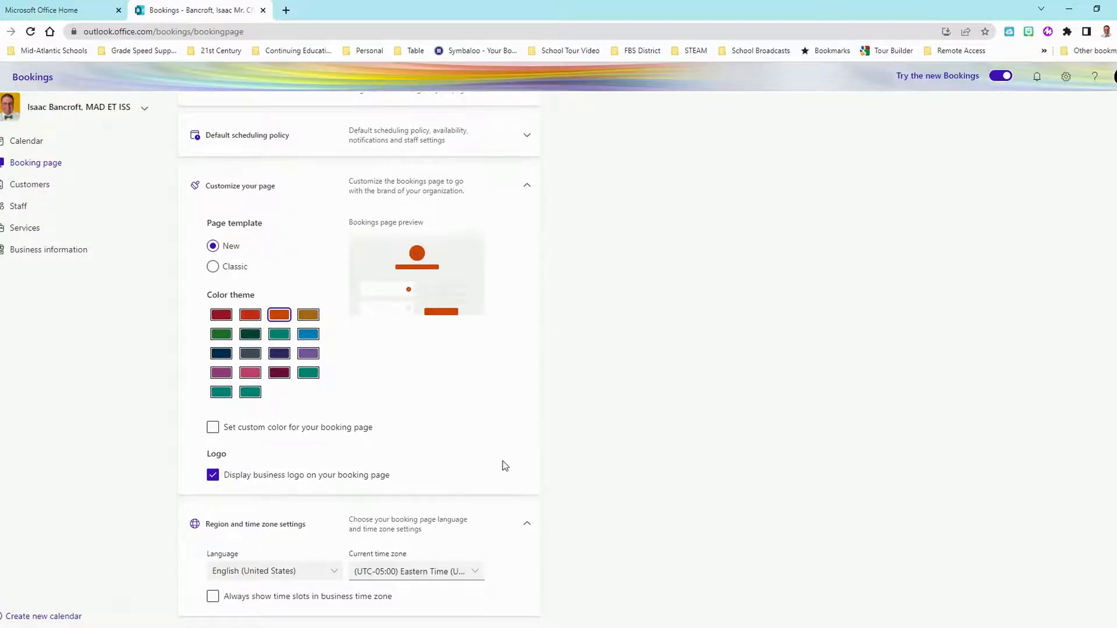
scroll(435, 452, "up", 5)
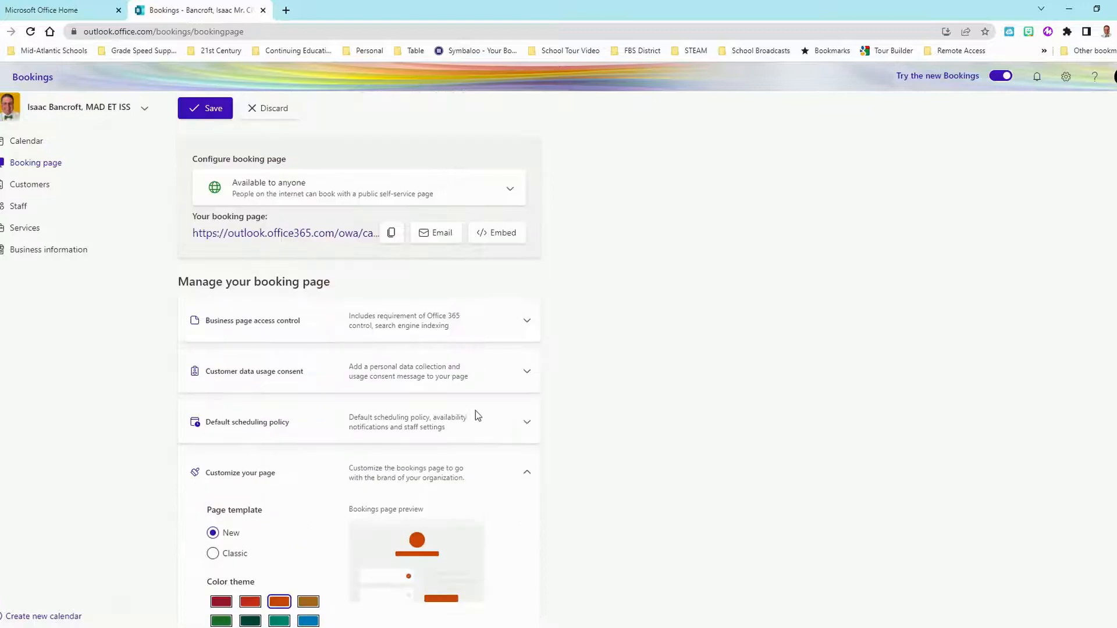
left_click(208, 107)
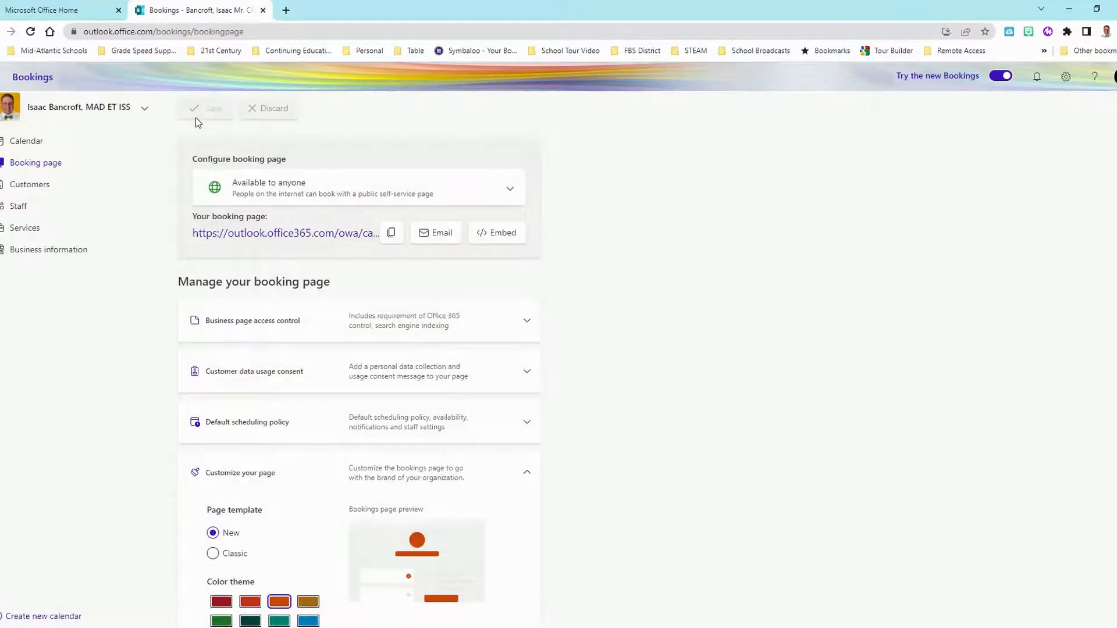
- Pass through Customers to the Staff page showing upcoming ET Coaching appointments
left_click(29, 190)
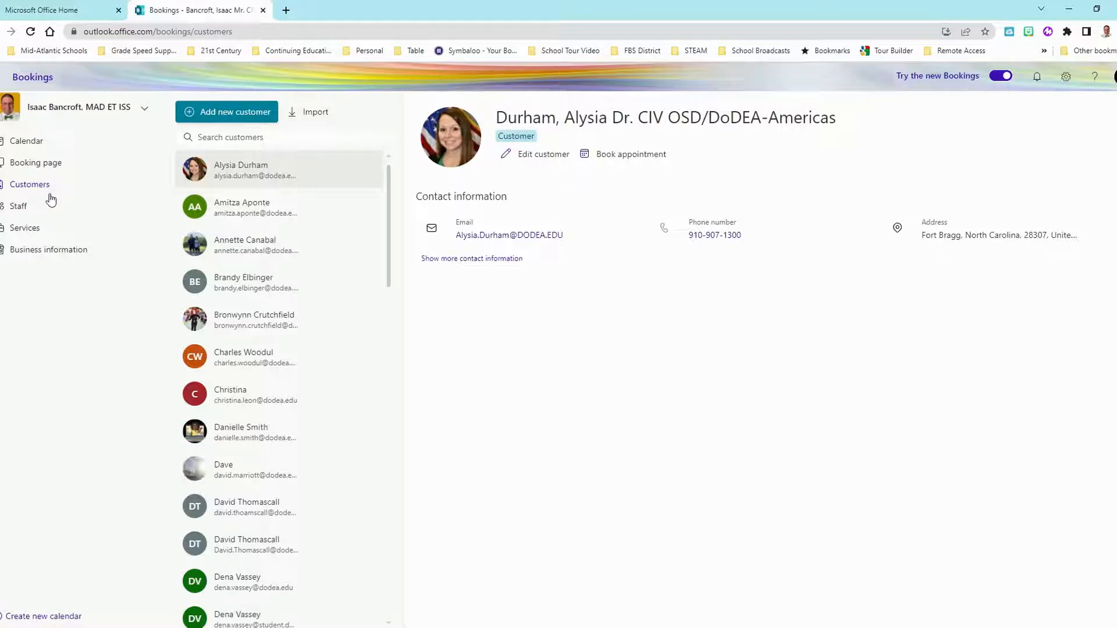
left_click(19, 206)
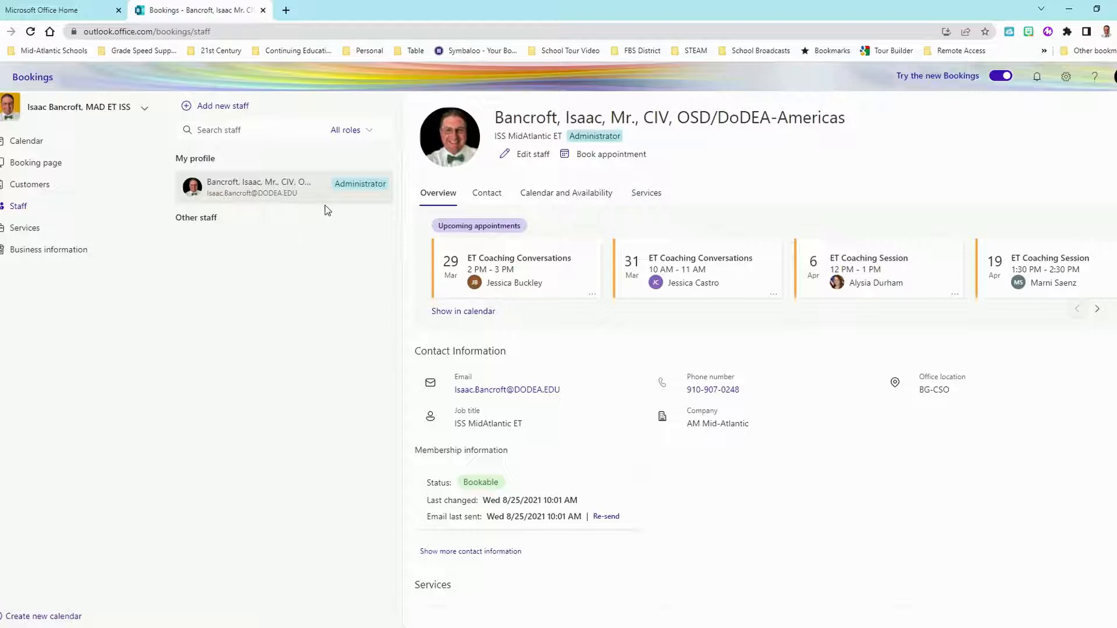
- Review the Services list, then go to the Business information page
left_click(25, 230)
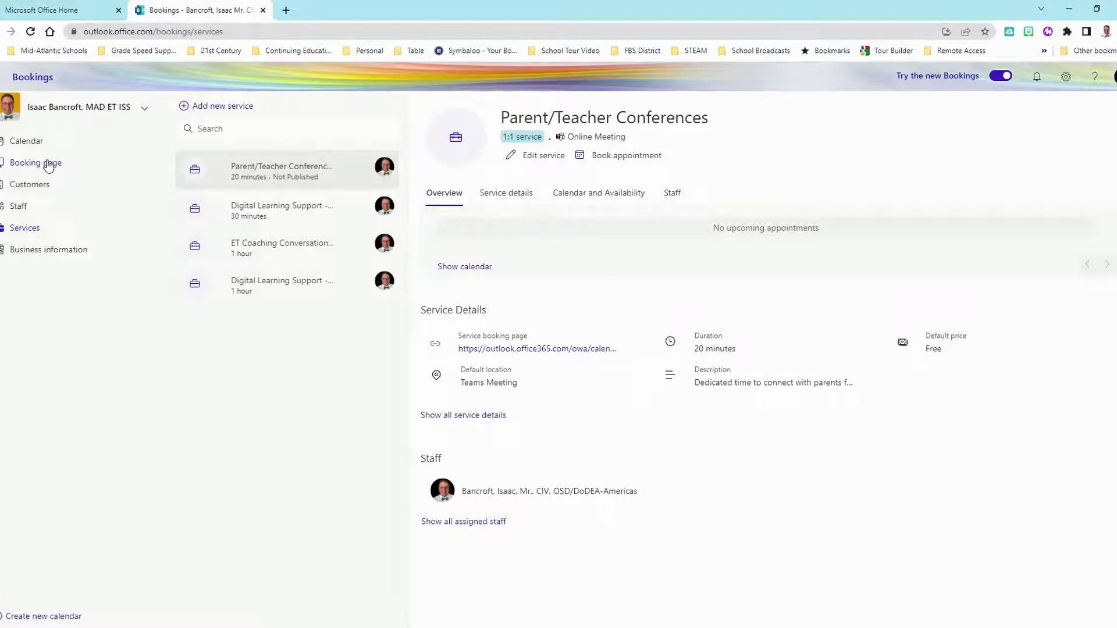
left_click(18, 255)
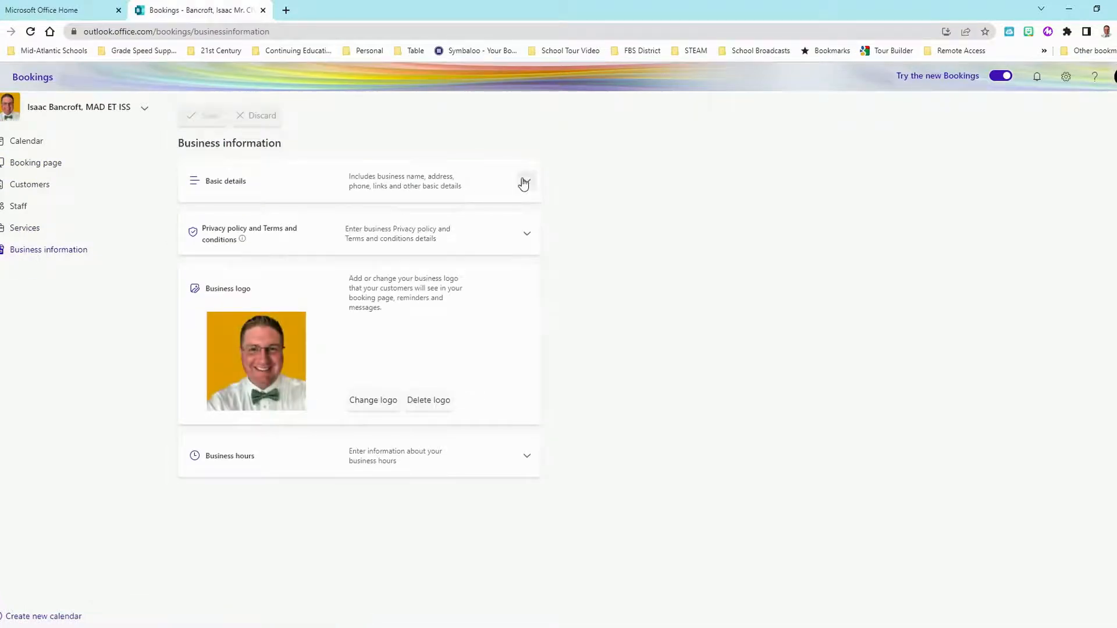
- Review the business's basic details, name and reply address, plus the privacy policy section
left_click(526, 181)
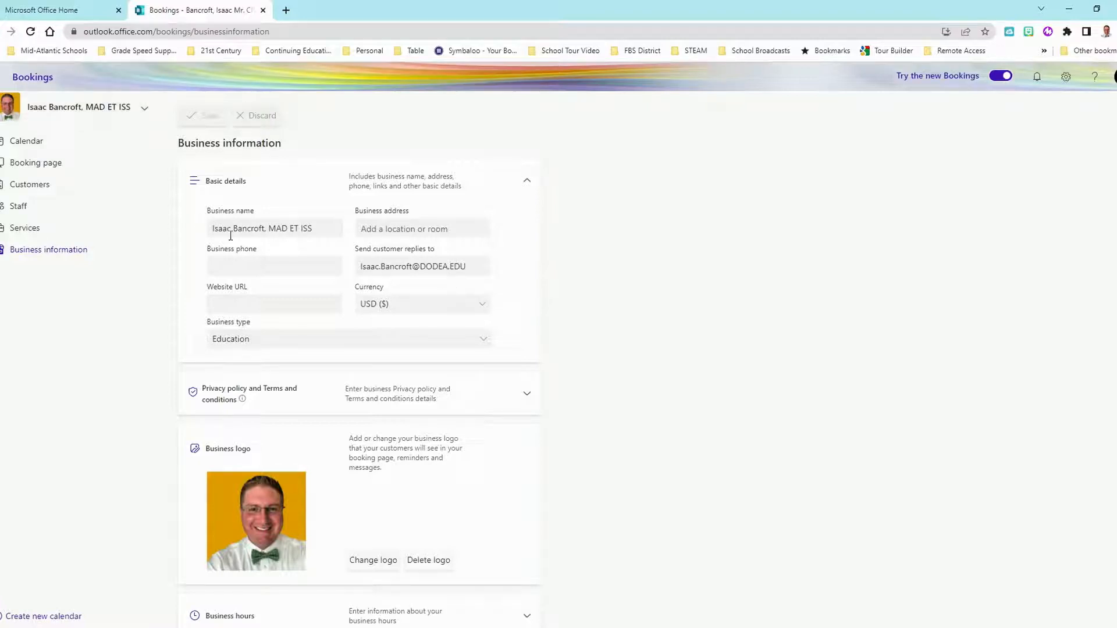
triple_click(320, 228)
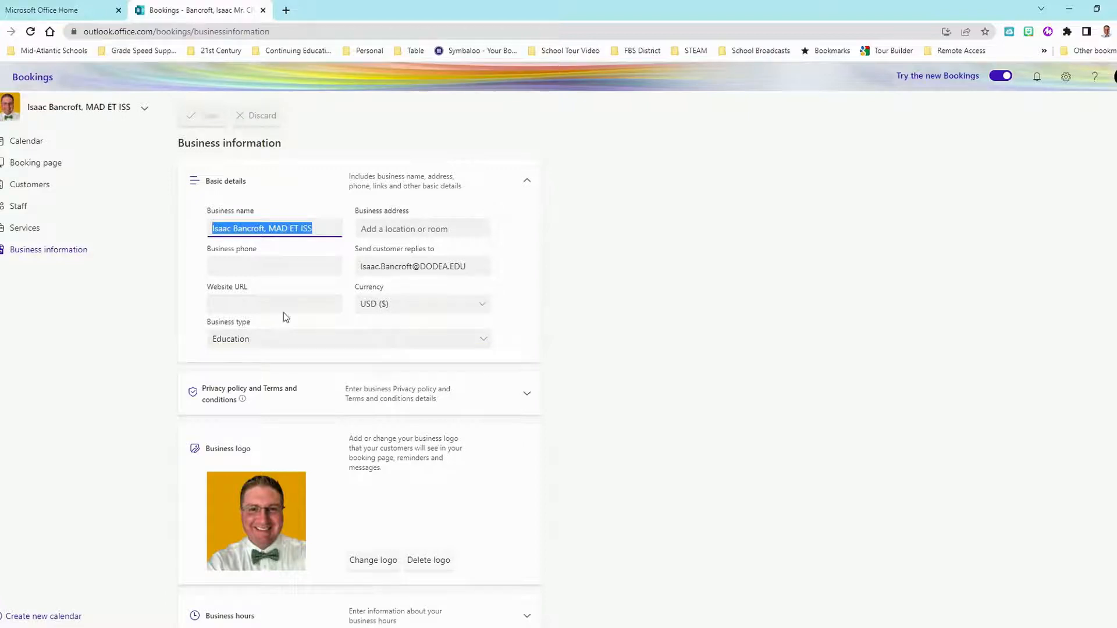
scroll(518, 250, "down", 1)
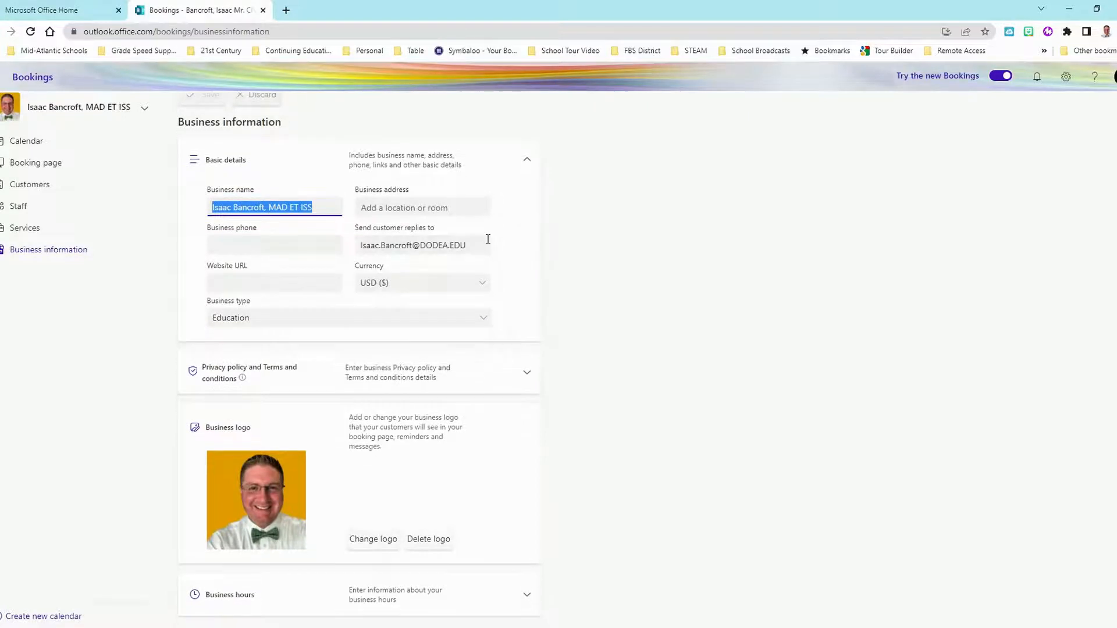
left_click_drag(482, 242, 314, 248)
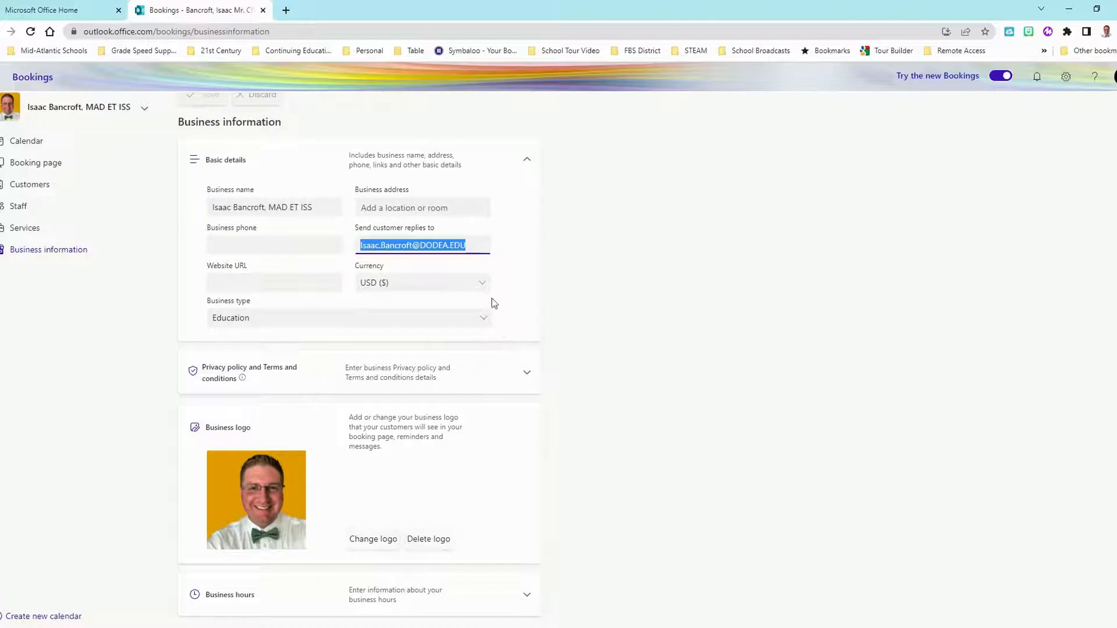
left_click(528, 375)
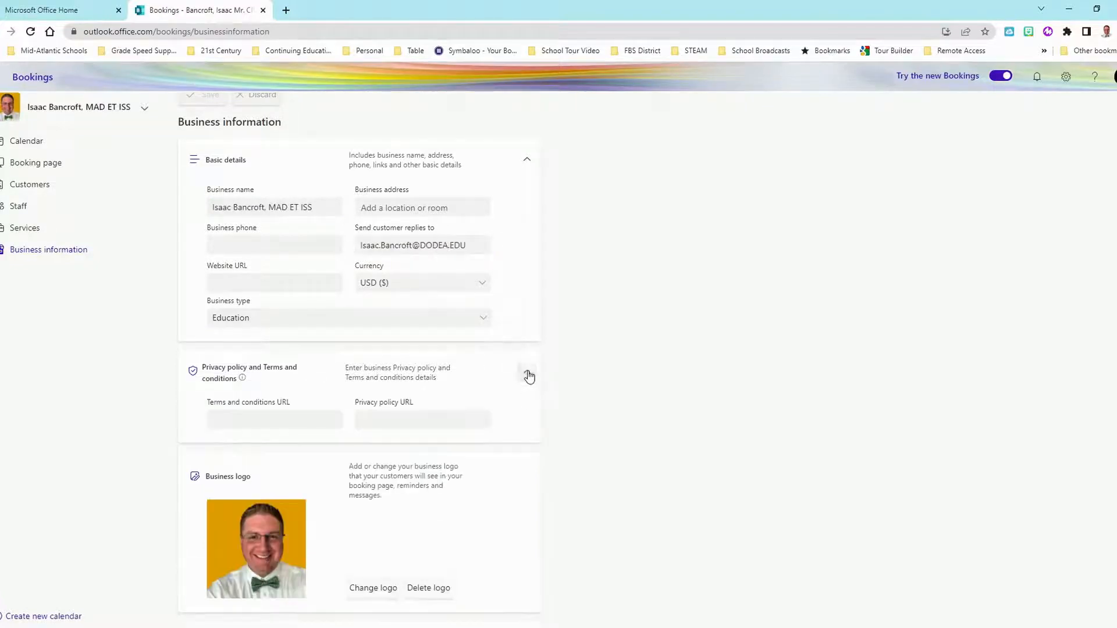
scroll(485, 337, "down", 1)
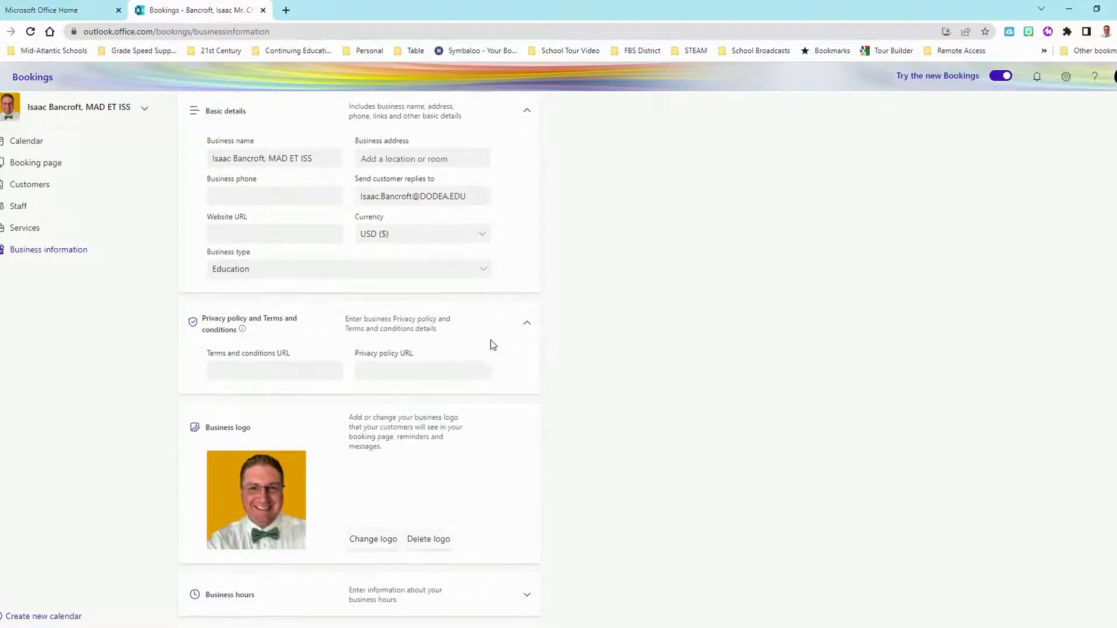
left_click(526, 324)
left_click(525, 160)
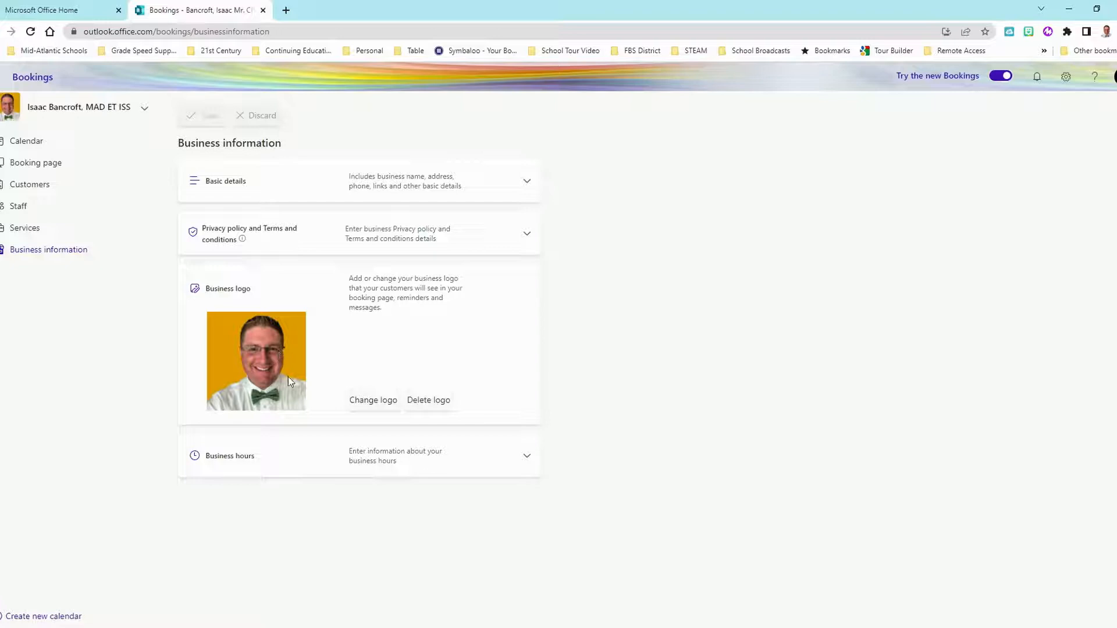
- Glance over the daily business hours, then return to the Services list
left_click(527, 456)
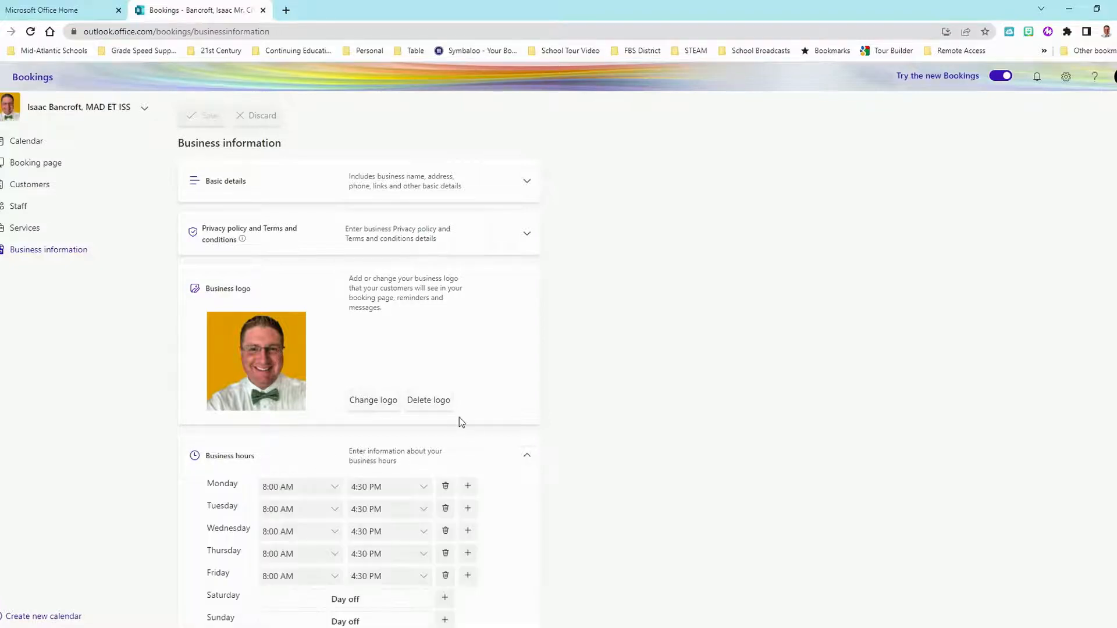
scroll(459, 417, "down", 1)
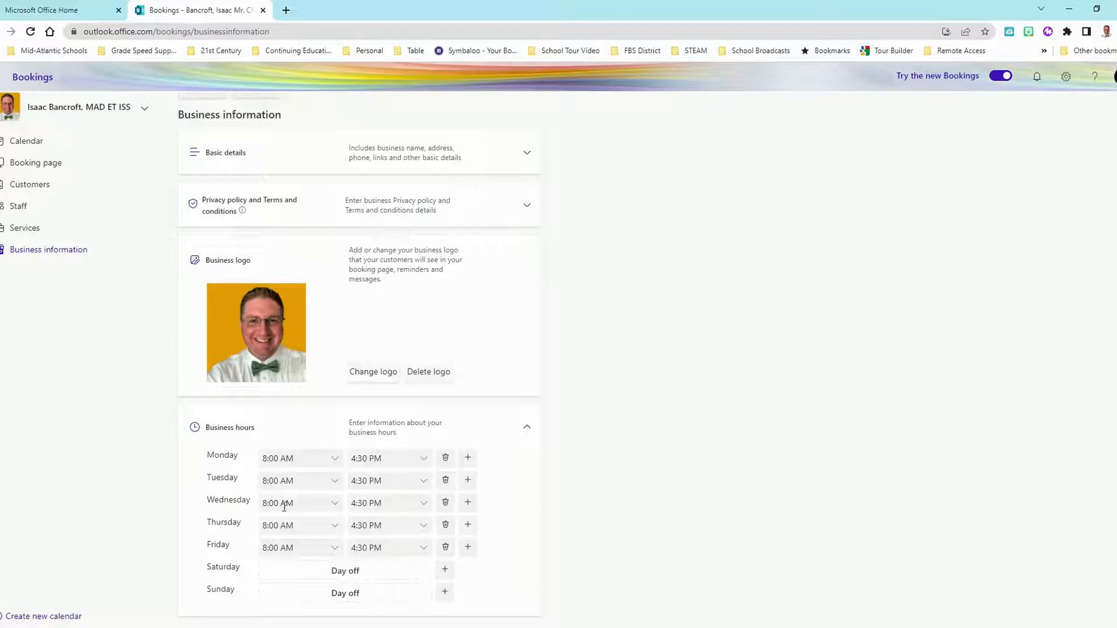
left_click(526, 428)
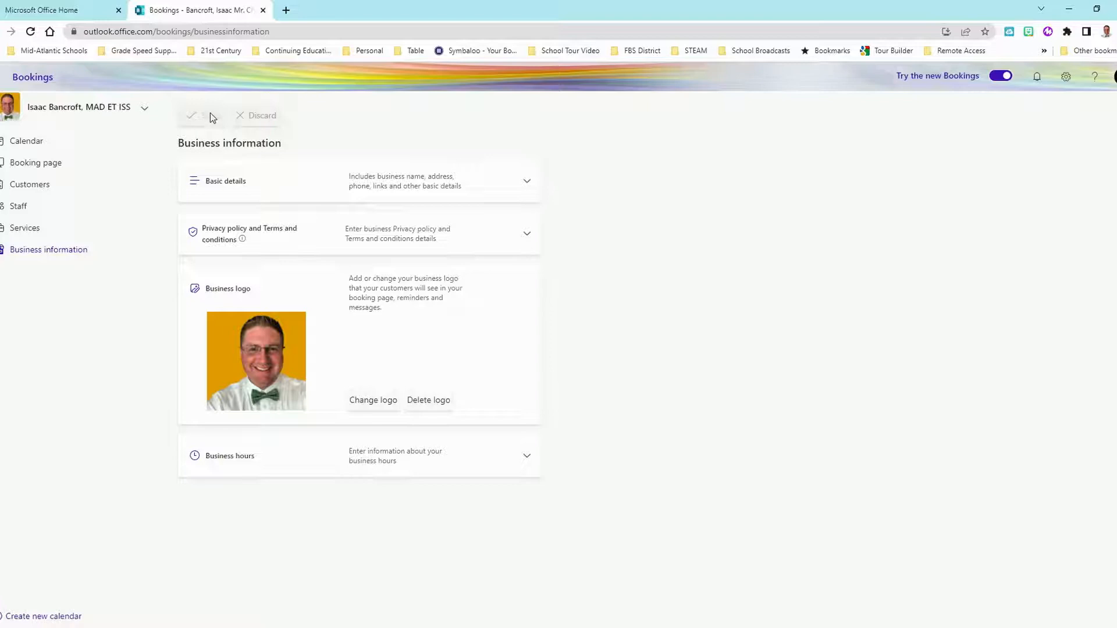
left_click(24, 230)
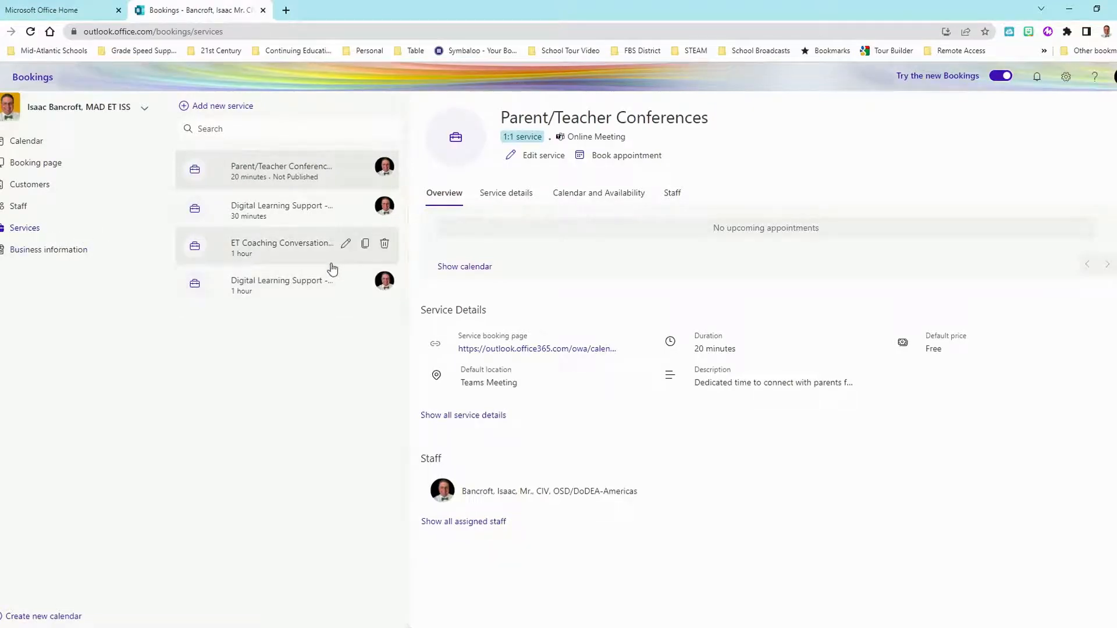
- Add a new service named 'School ET Coaching Session' with the pasted digital-learning description
left_click(221, 108)
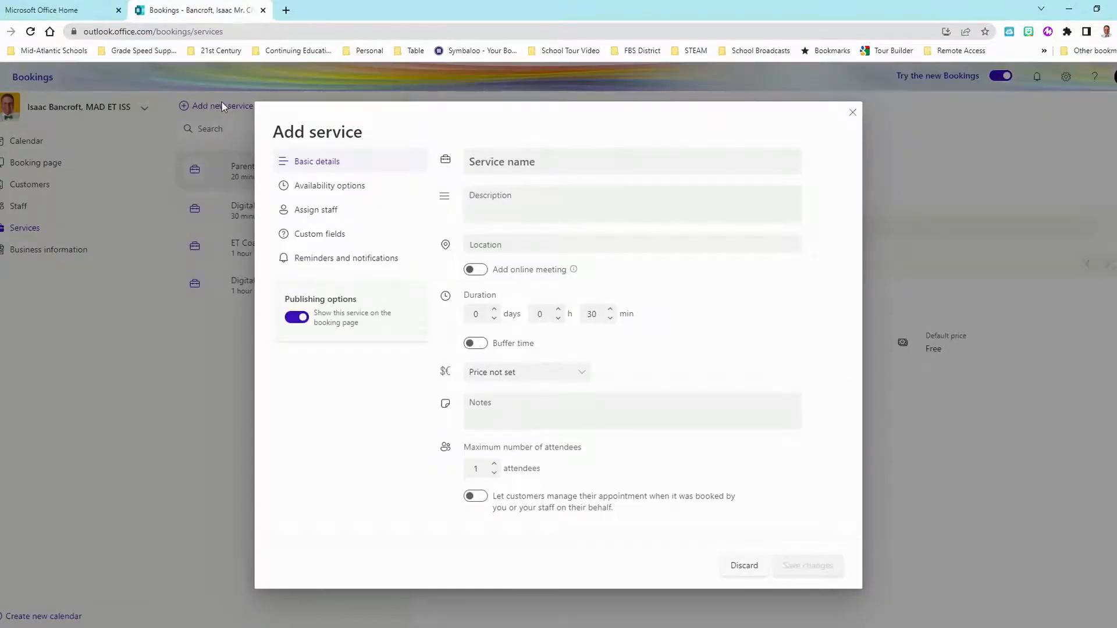
left_click(574, 162)
type("School")
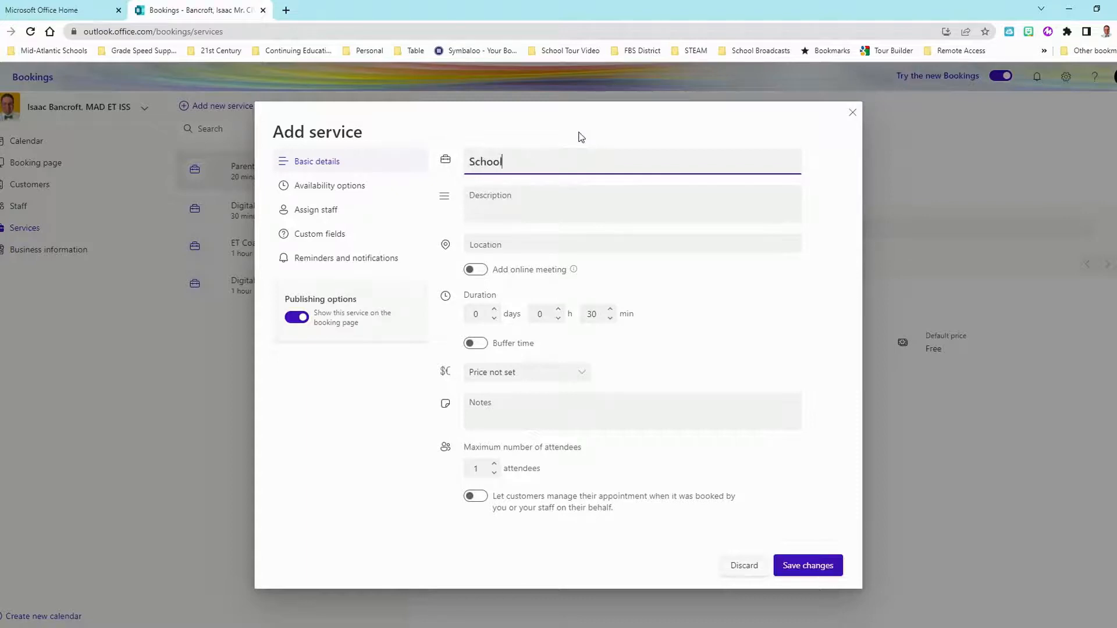
type(" ET Coaching")
type("ssion")
left_click(565, 191)
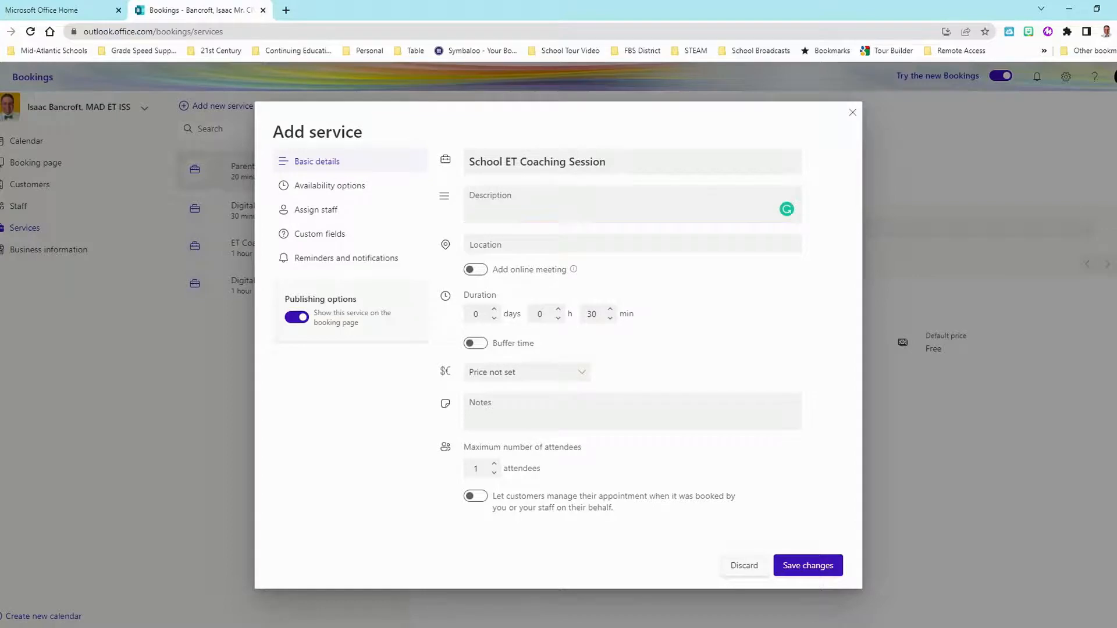
type("Connect with me to discuss ways for implementing digital learning into your classroom. We can co-plan/co-teach or just have a digitally focused conversation.")
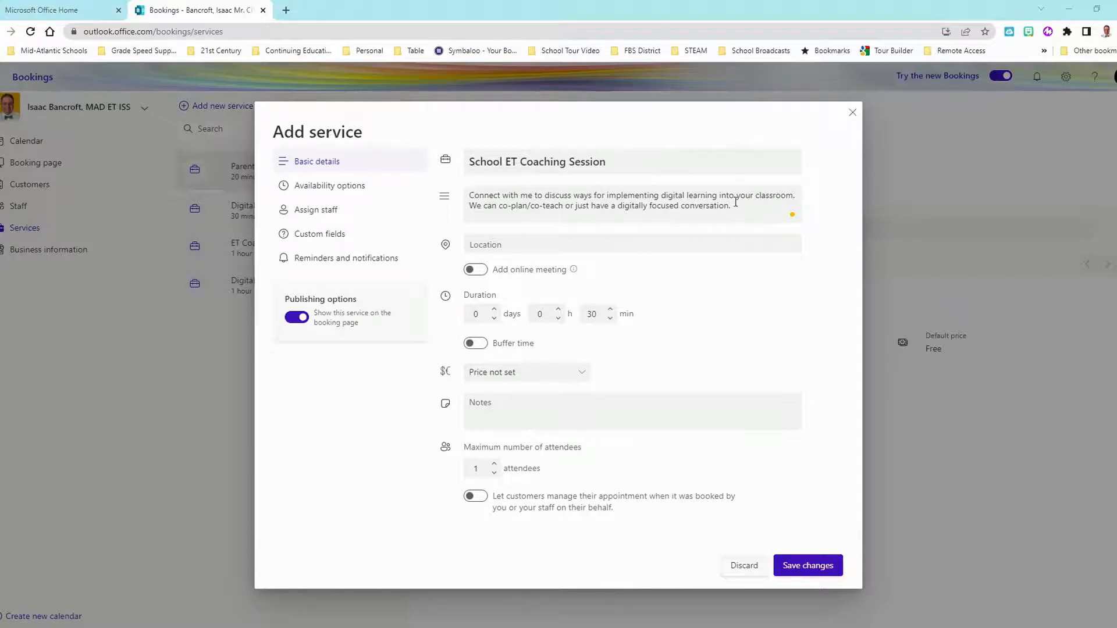
left_click(517, 248)
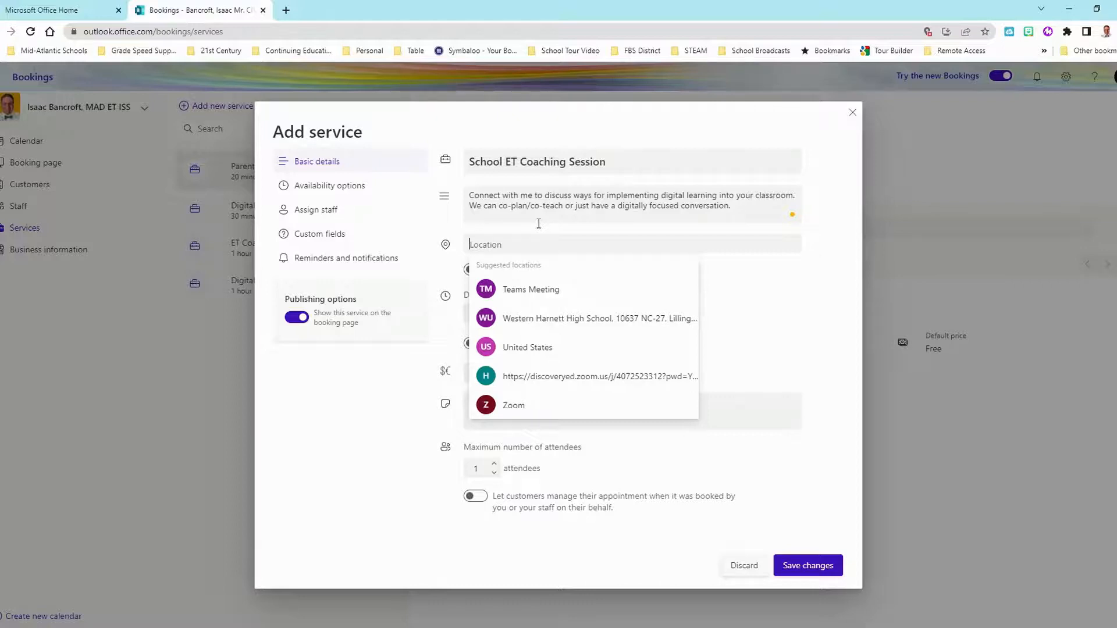
- Set the service location to Teams Meeting and switch on Add online meeting
type("Teams")
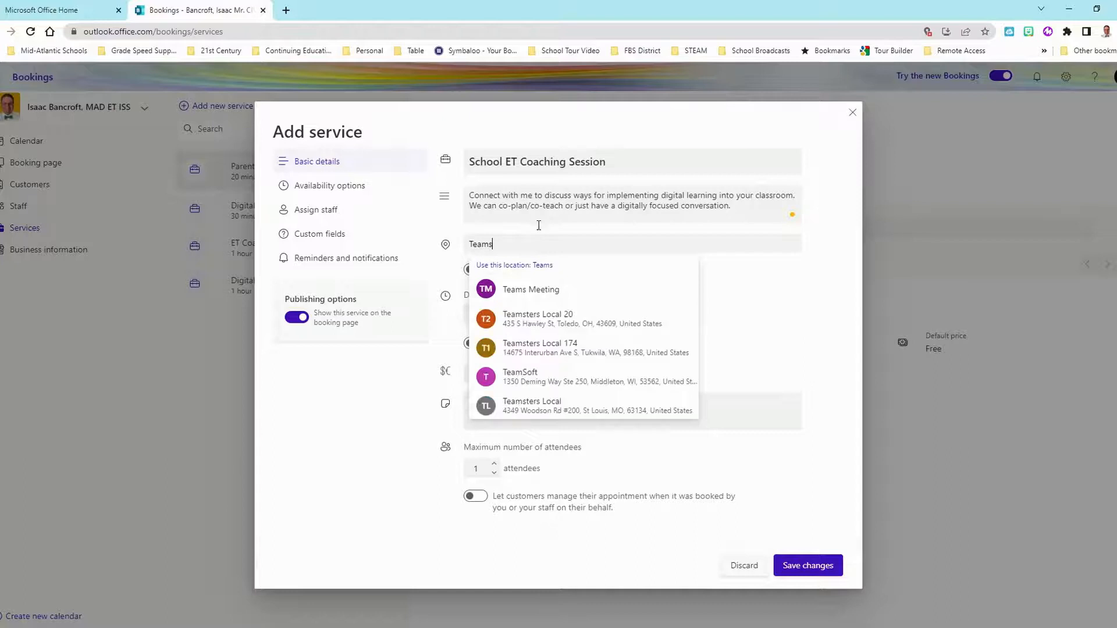
left_click(538, 300)
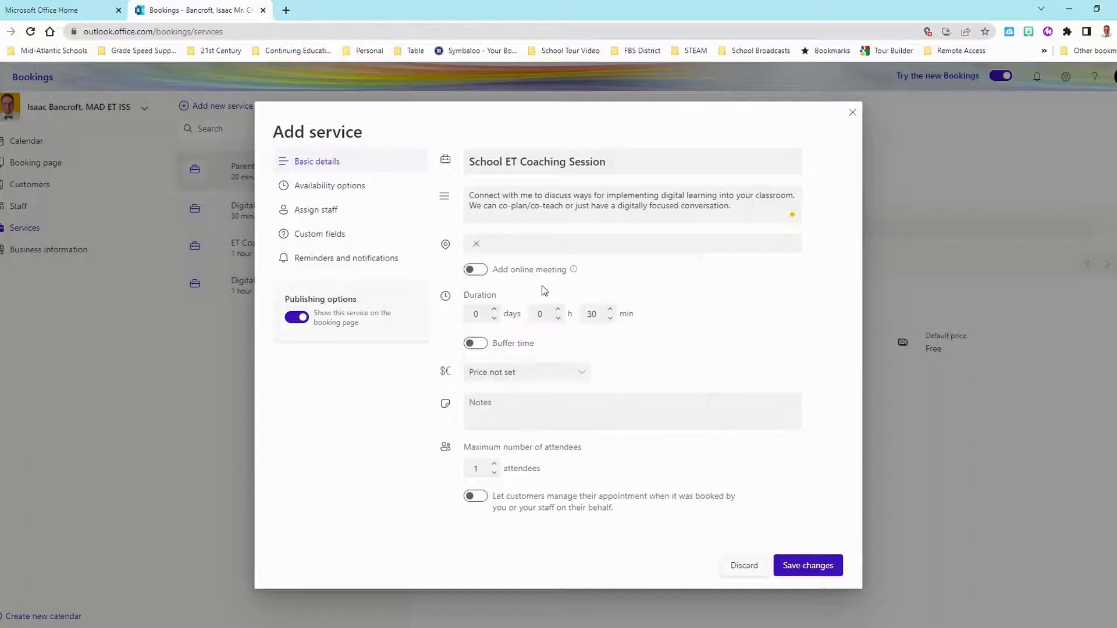
left_click(476, 271)
- Try 5-minute before and after buffer times, then reset them to 0 and turn buffer off
left_click(474, 345)
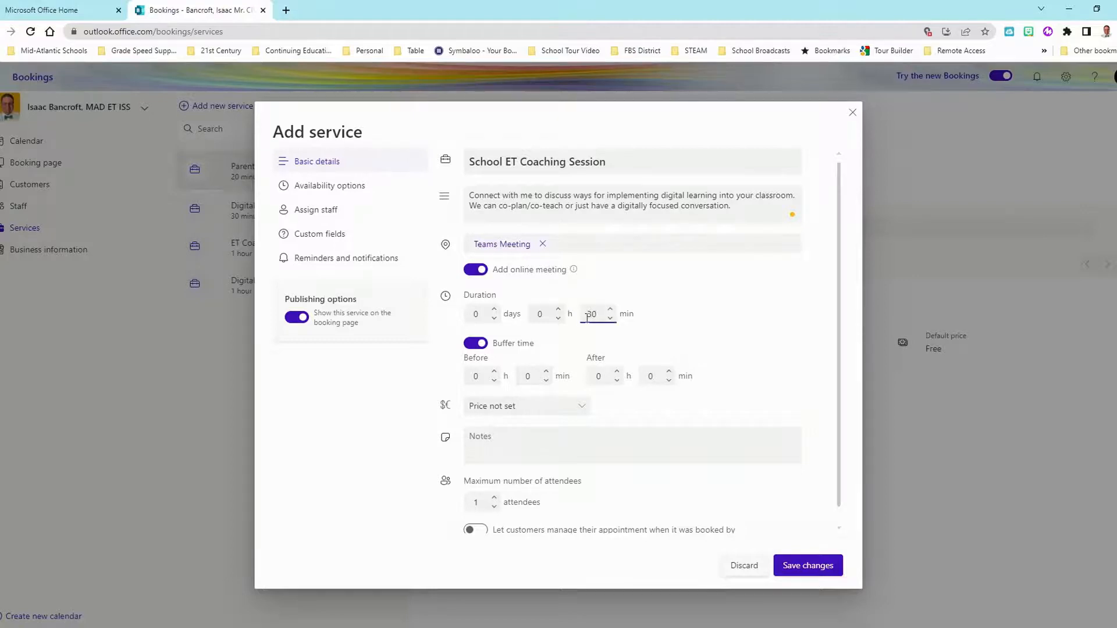
left_click(536, 374)
type("5")
left_click(659, 374)
type("5")
double_click(527, 377)
type("0")
left_click(653, 376)
double_click(653, 376)
type("0")
left_click(476, 343)
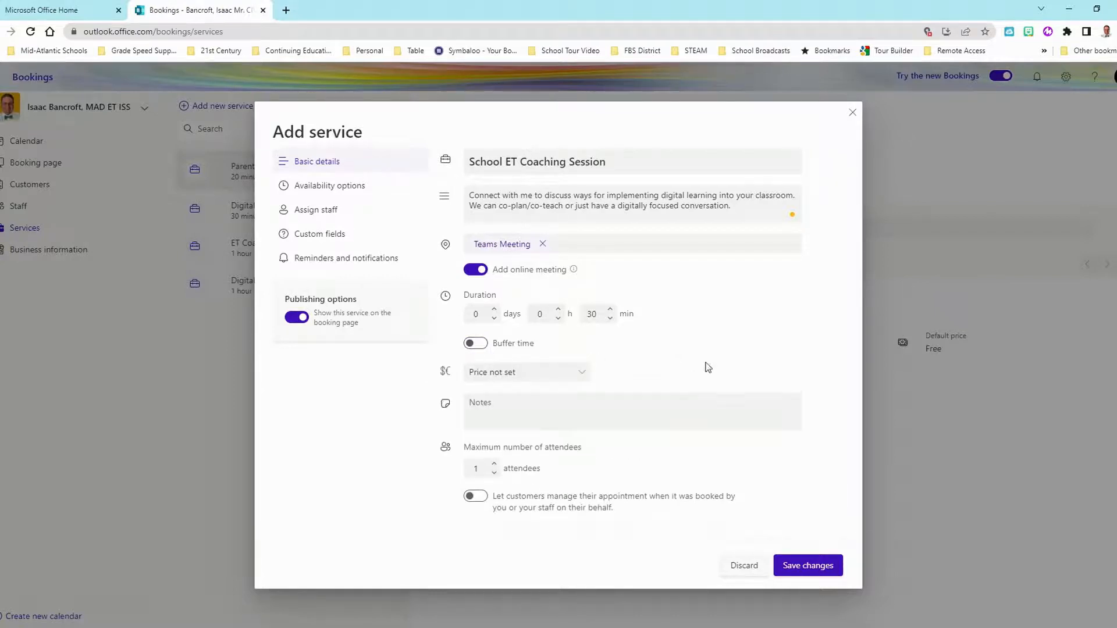
- Set the service price to Free, keep maximum attendees at 1, and let customers manage their appointments
left_click(581, 375)
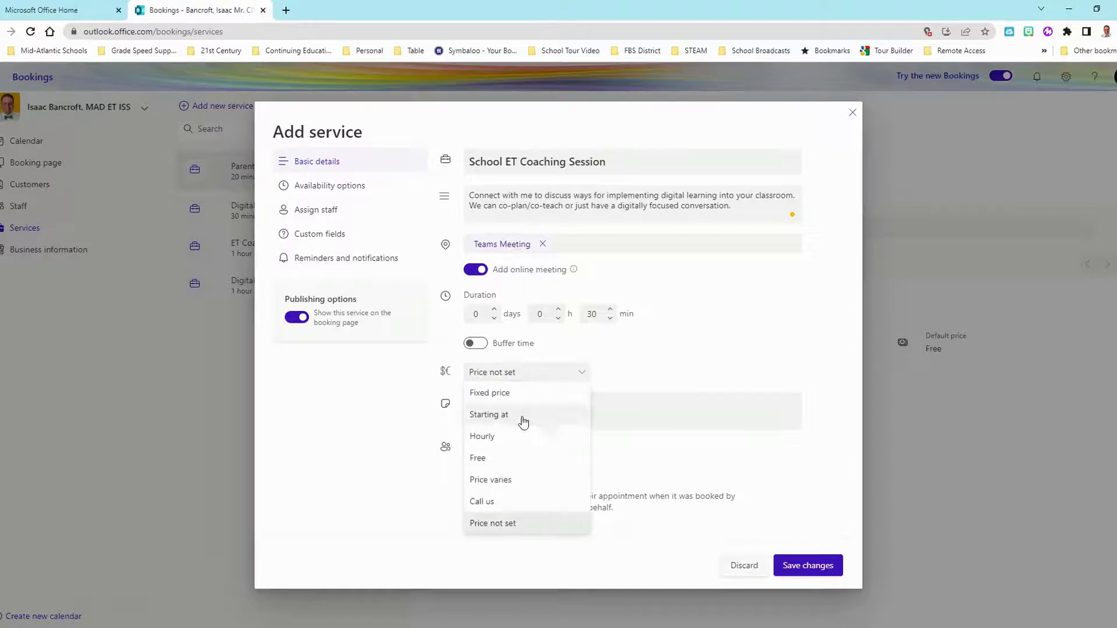
left_click(503, 459)
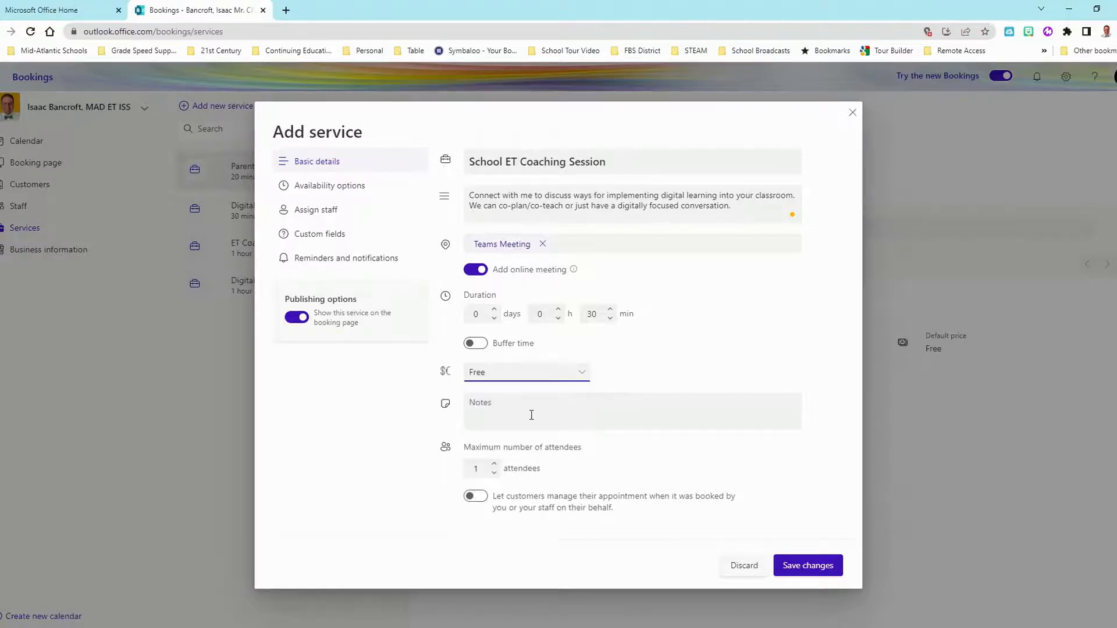
double_click(471, 465)
left_click(474, 523)
left_click(482, 501)
- In Availability options, switch off 'Use the default online scheduling and availability policy'
left_click(304, 191)
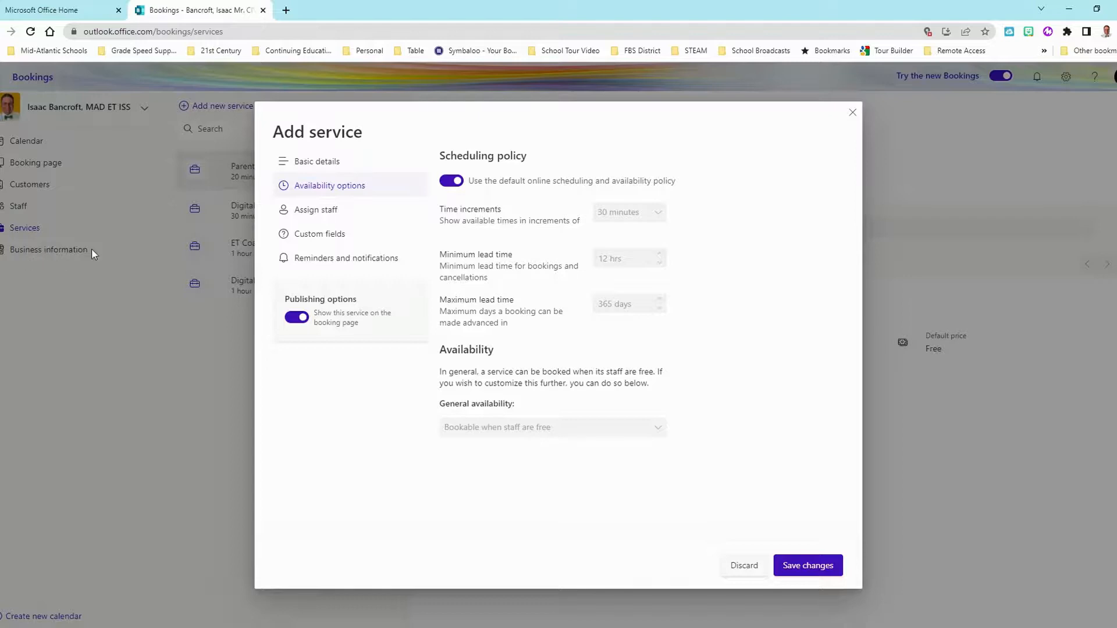
left_click(452, 181)
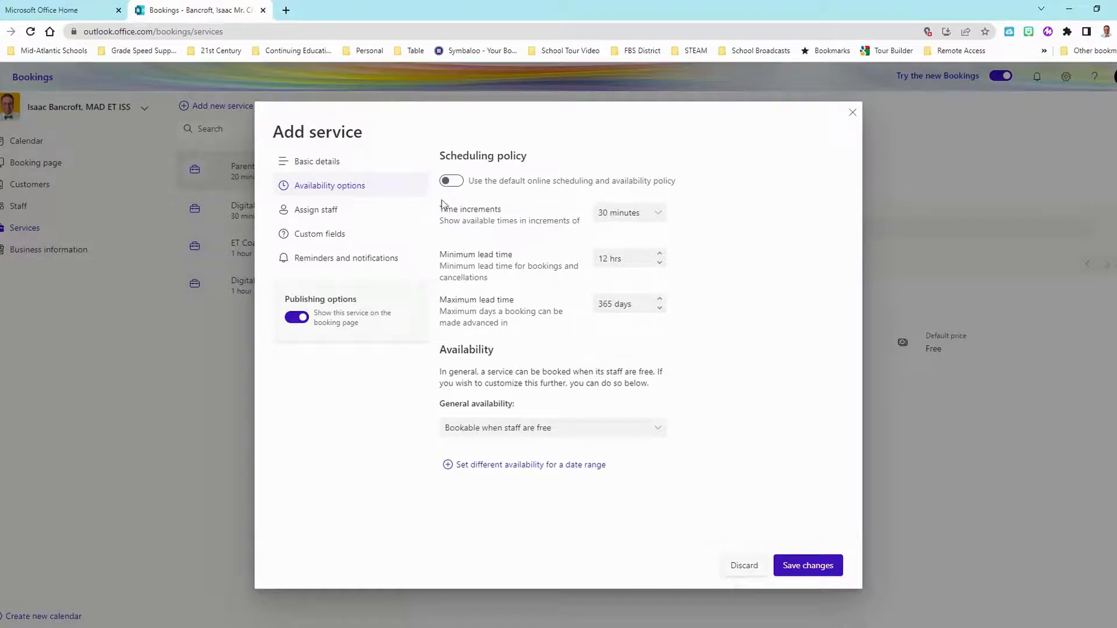
left_click(640, 261)
- Assign the single available staff member to the service, then bring up Custom fields
left_click(313, 215)
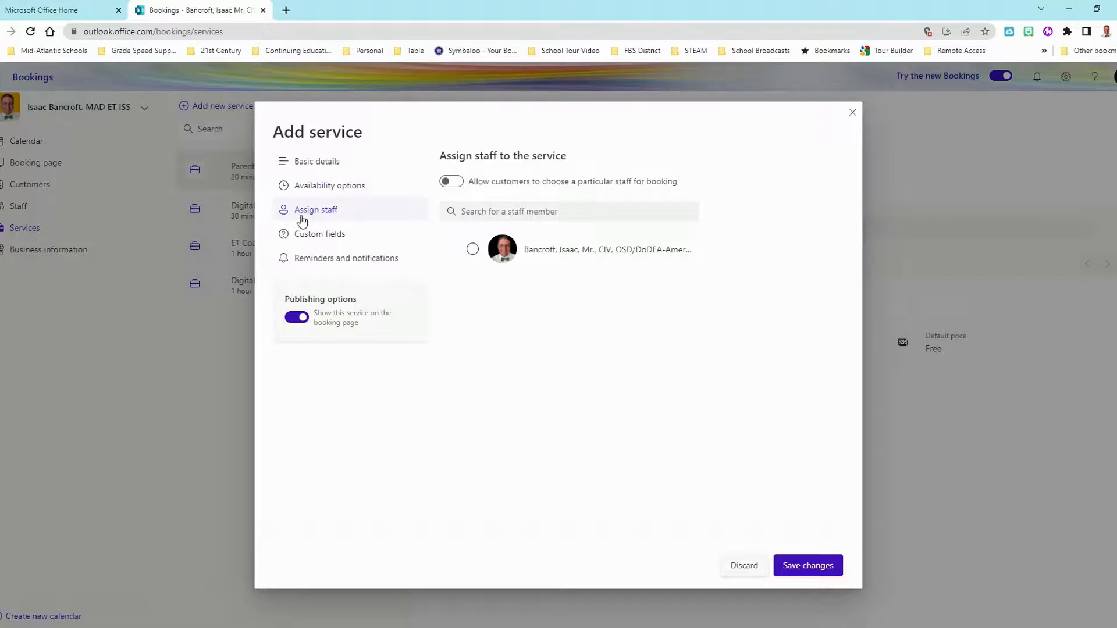
left_click(473, 250)
left_click(300, 234)
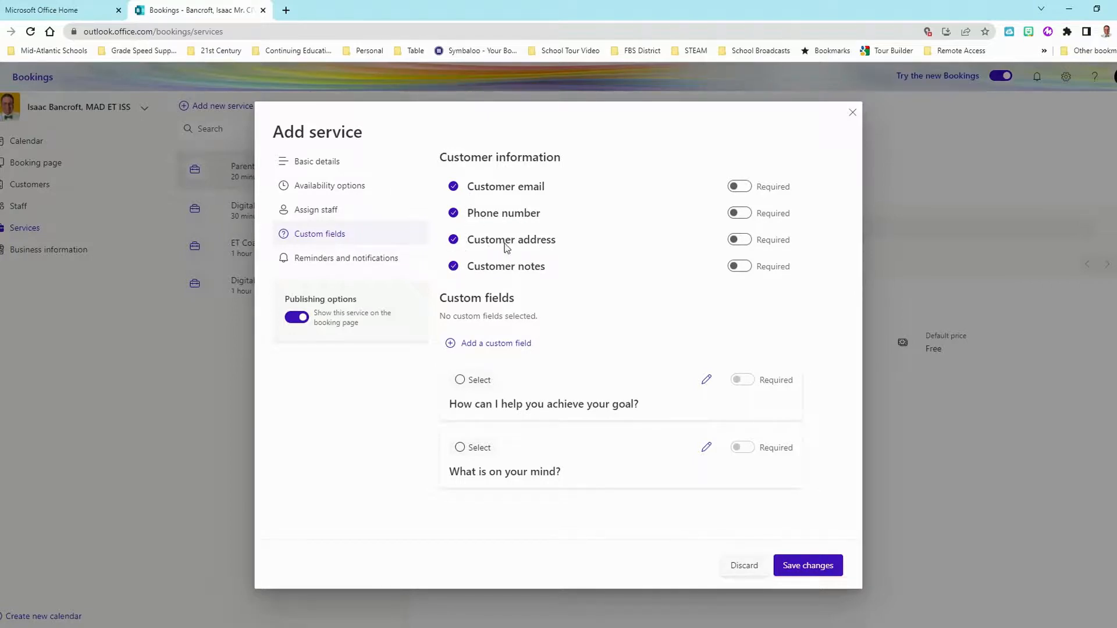
- Drop address, phone and notes; require email and the goal question; add optional 'What is on your mind?'
left_click(456, 243)
left_click(453, 213)
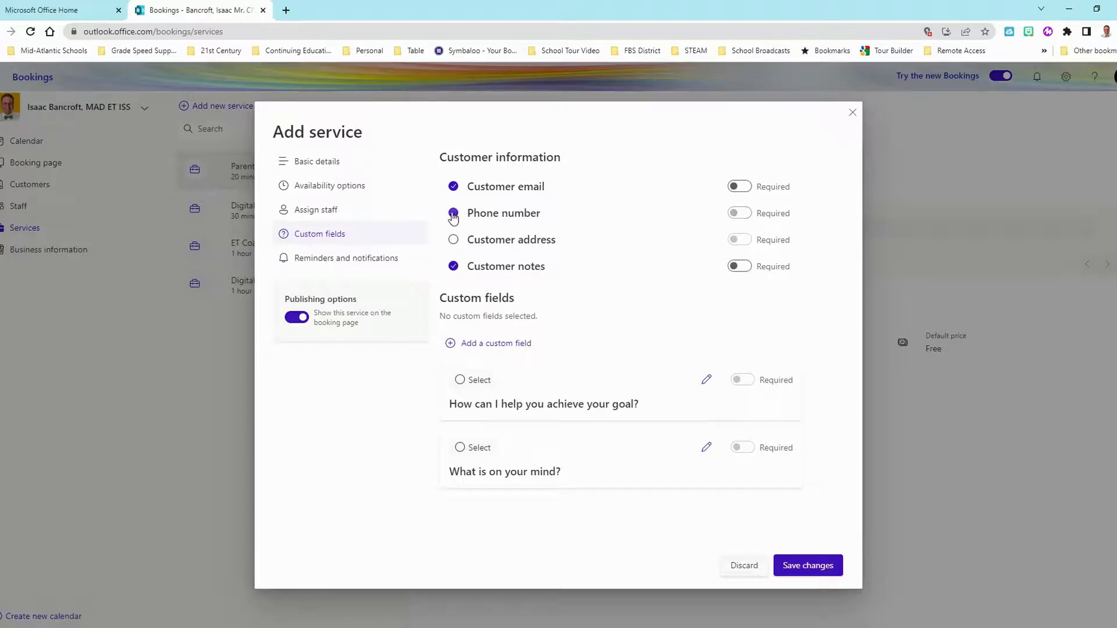
left_click(453, 267)
left_click(459, 381)
left_click(743, 381)
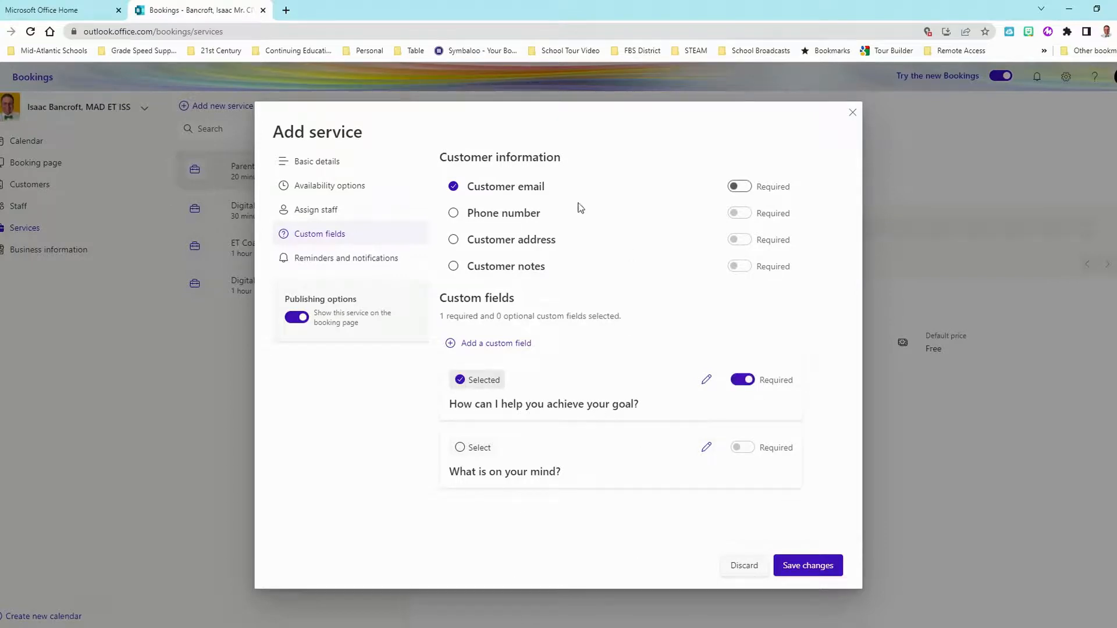
left_click(739, 186)
left_click(459, 449)
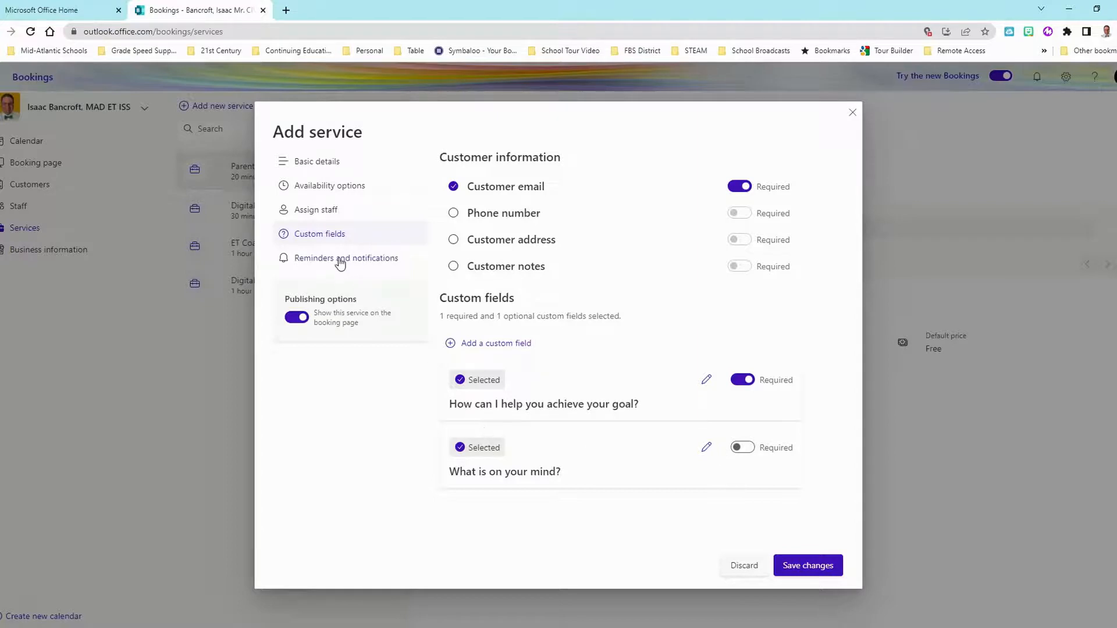
- Start a new dropdown custom question, then discard it
left_click(505, 345)
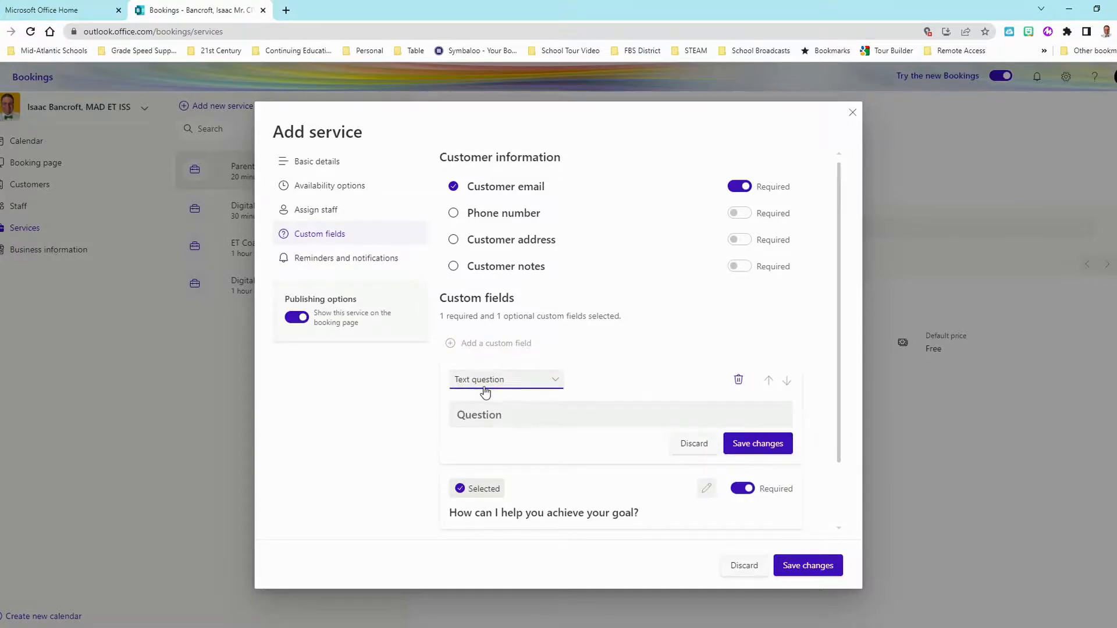
left_click(518, 389)
left_click(504, 423)
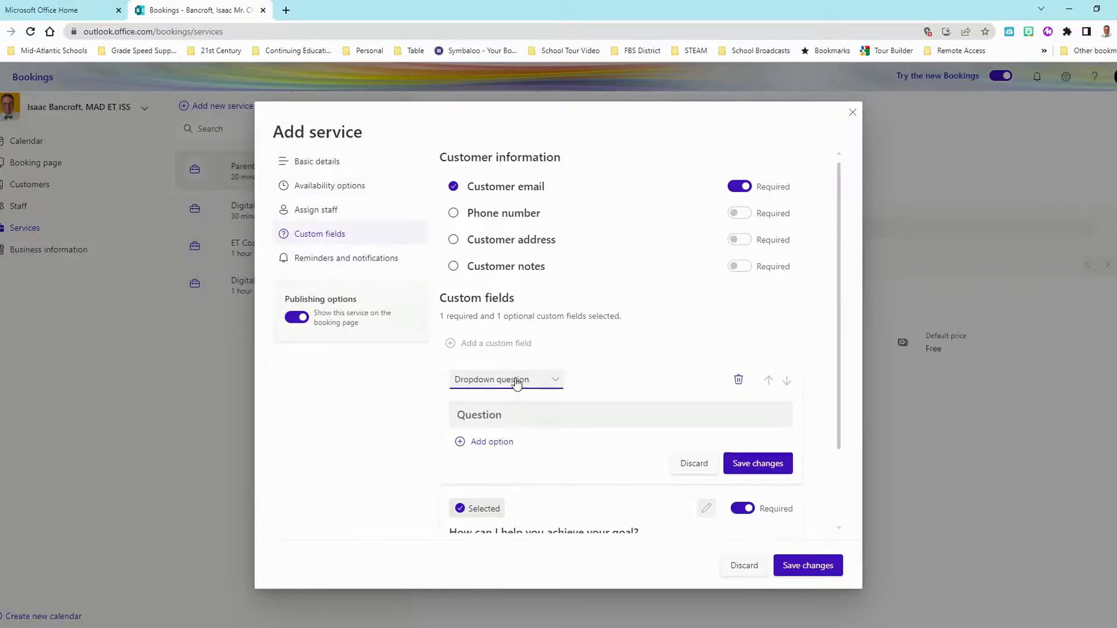
left_click(710, 467)
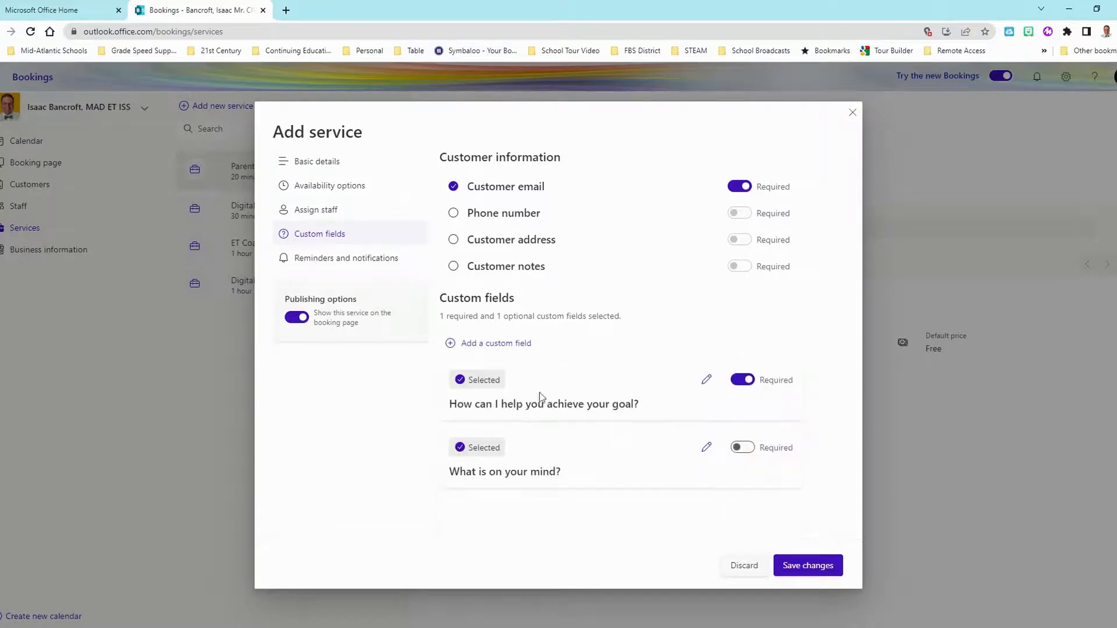
- Add and save a 1-hour email reminder reading 'Looking forward to seeing you in 1 hour.'
left_click(317, 262)
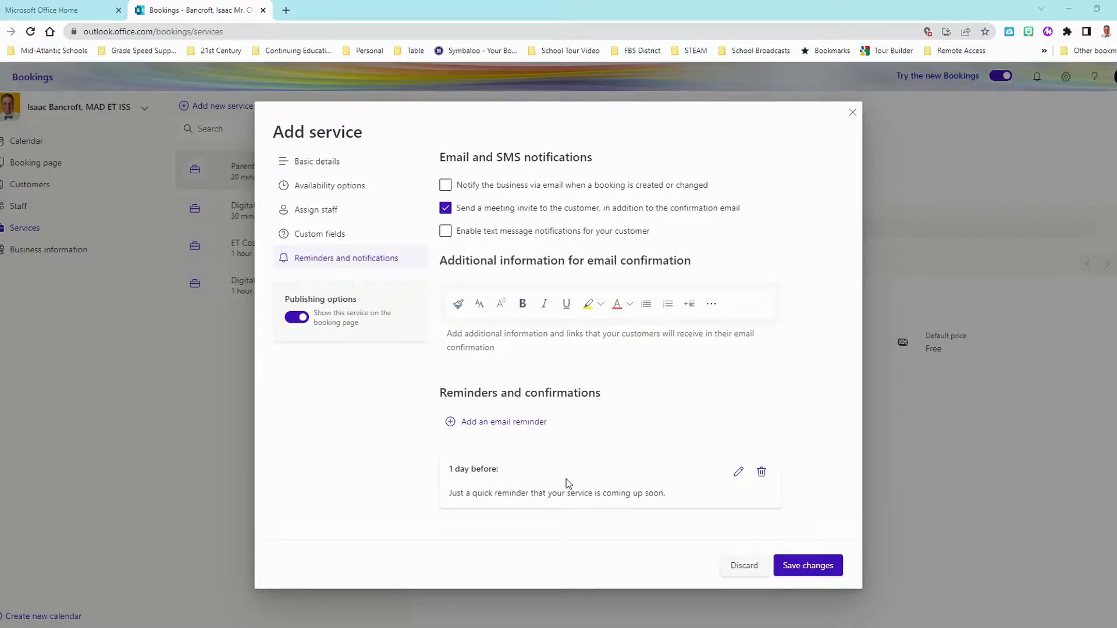
left_click(483, 424)
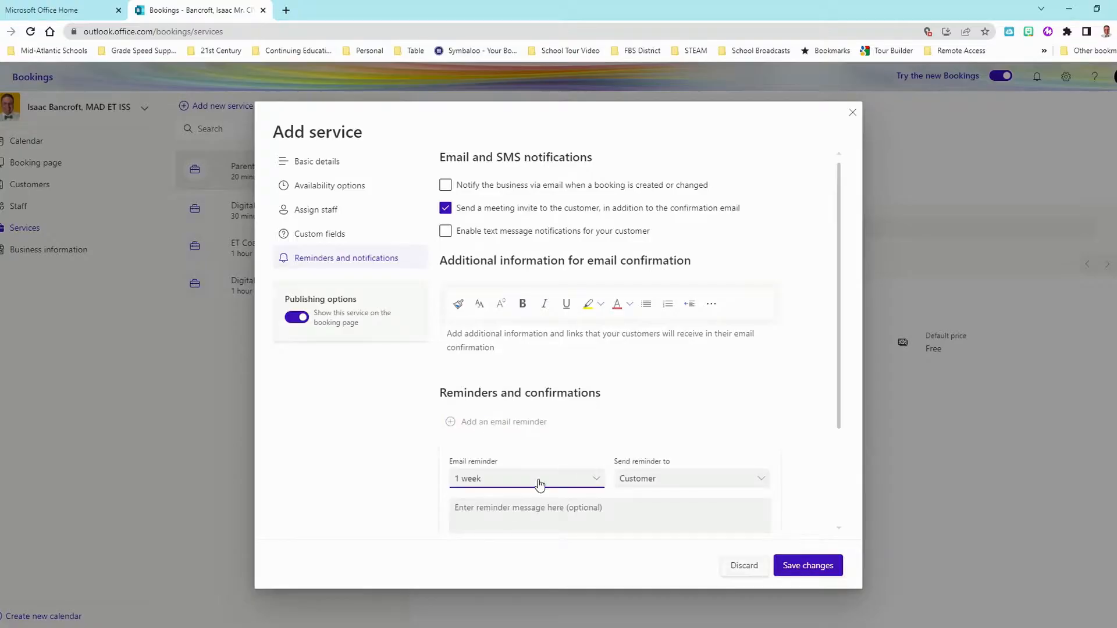
left_click(484, 483)
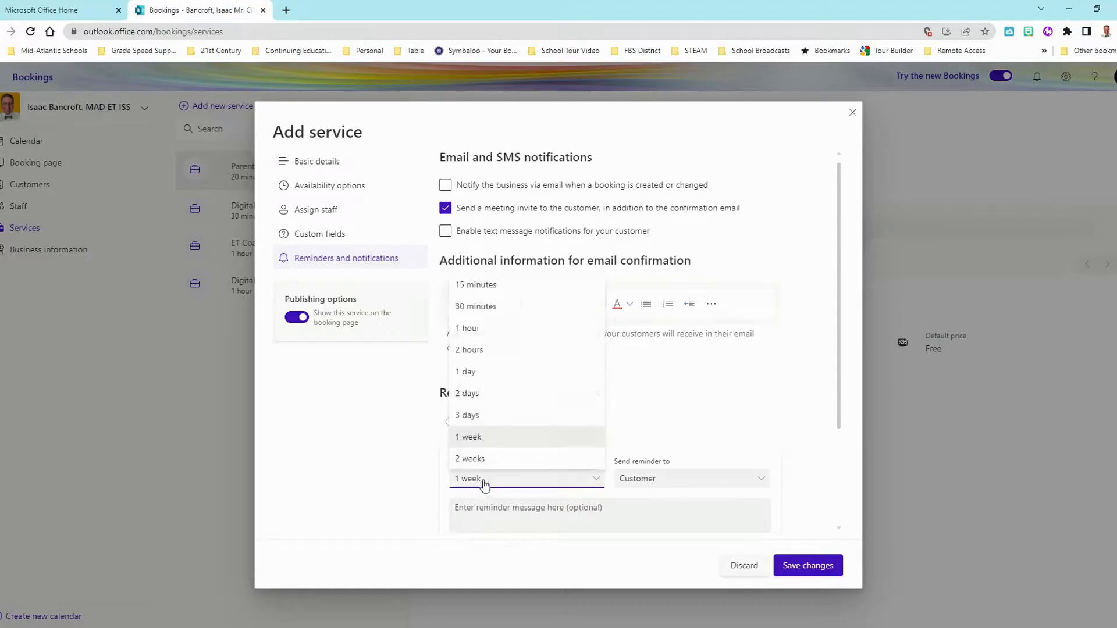
left_click(481, 329)
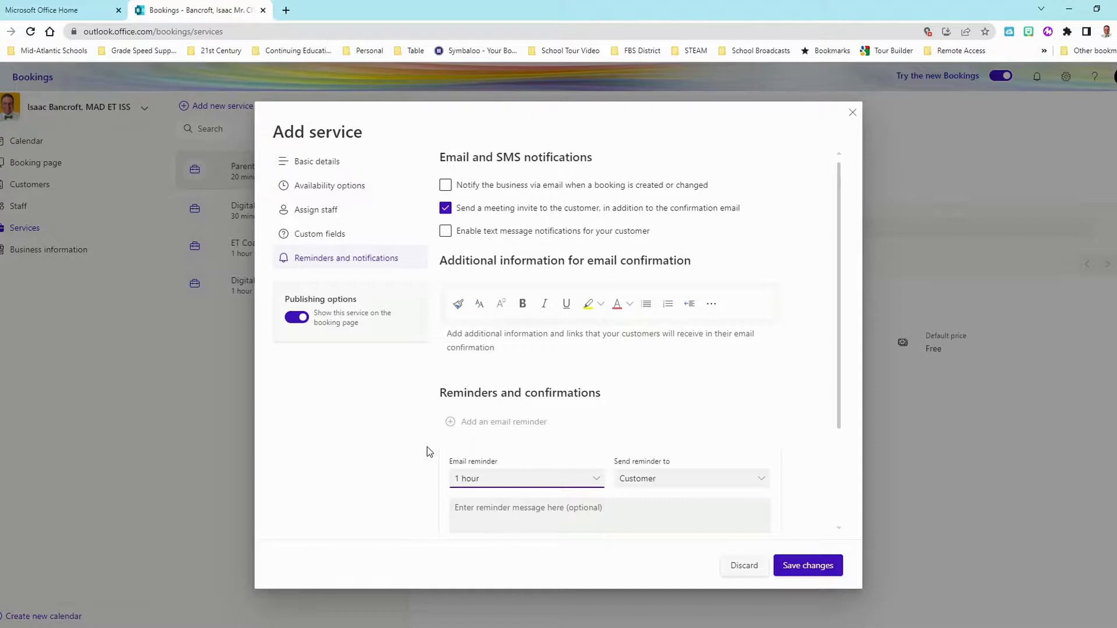
left_click(623, 516)
type("Looking forward to seeing y")
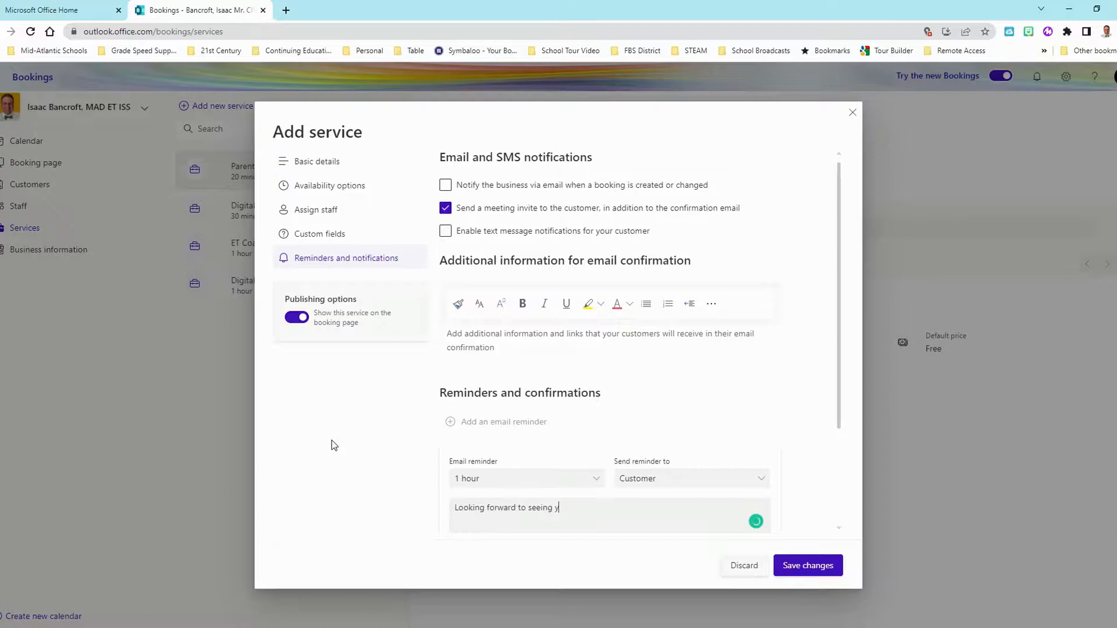
type("ou in 1 hour.")
scroll(714, 436, "down", 2)
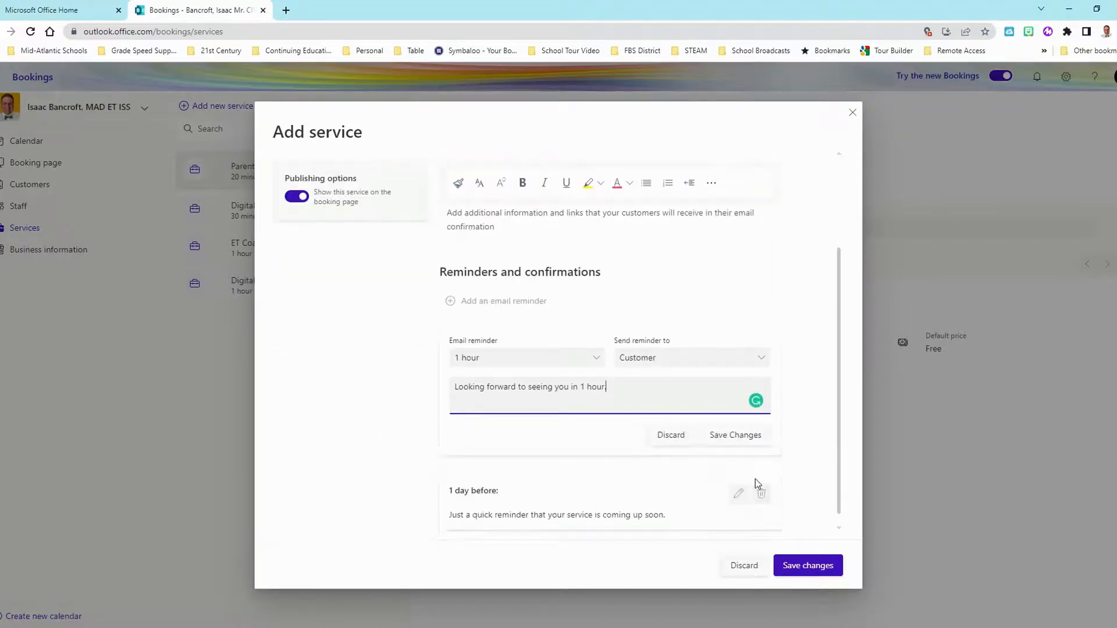
left_click(749, 431)
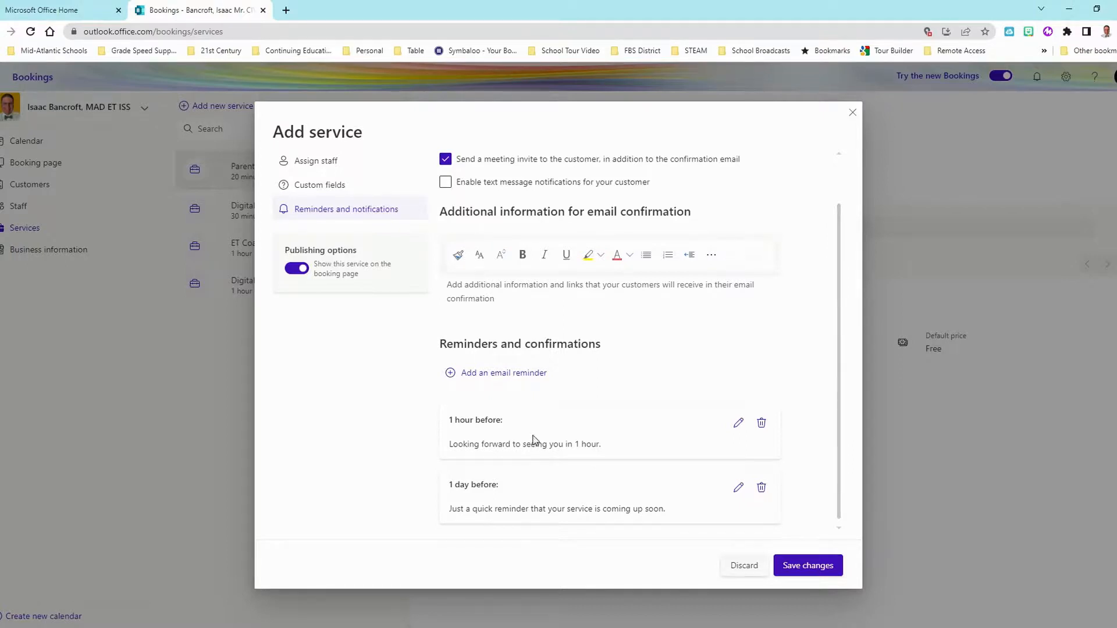
scroll(534, 440, "up", 1)
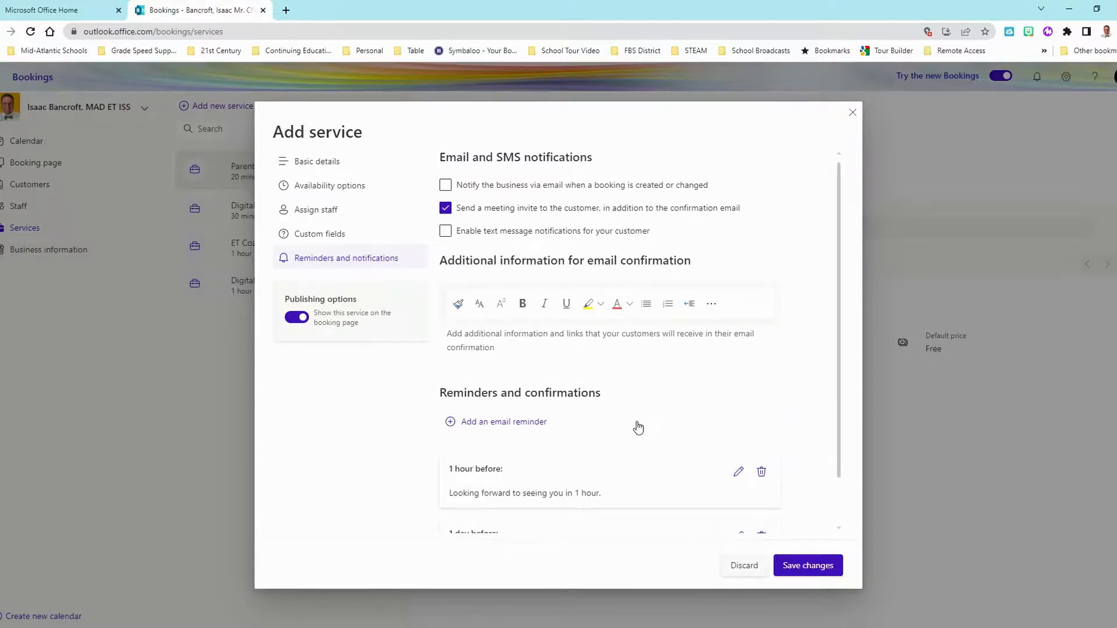
- Save the School ET Coaching Session service and load its copied booking page link in a new tab
left_click(815, 565)
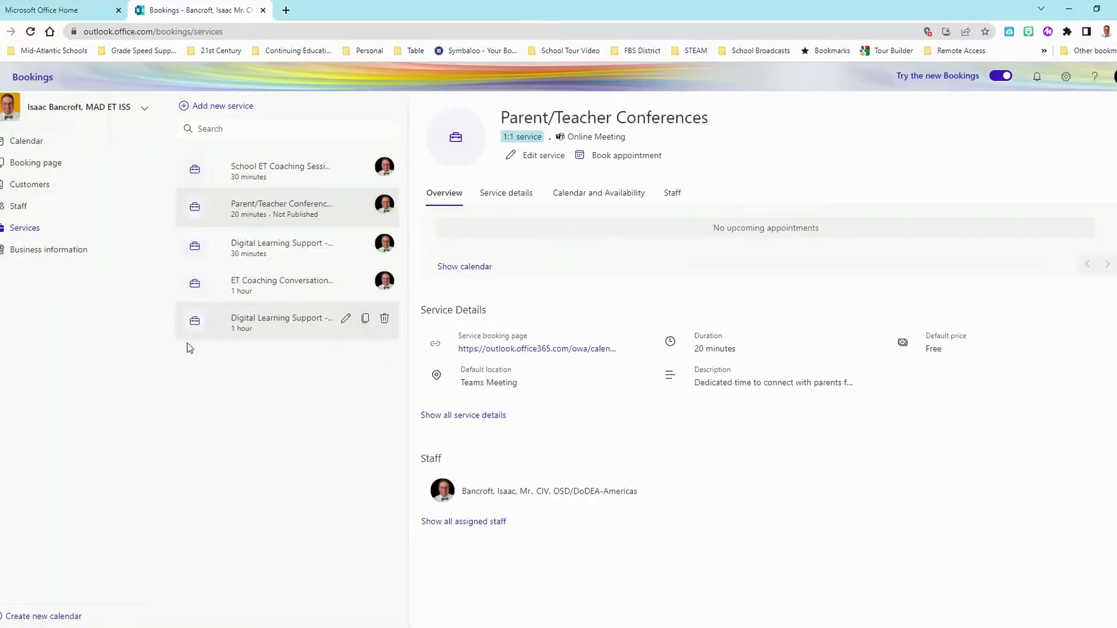
left_click(288, 172)
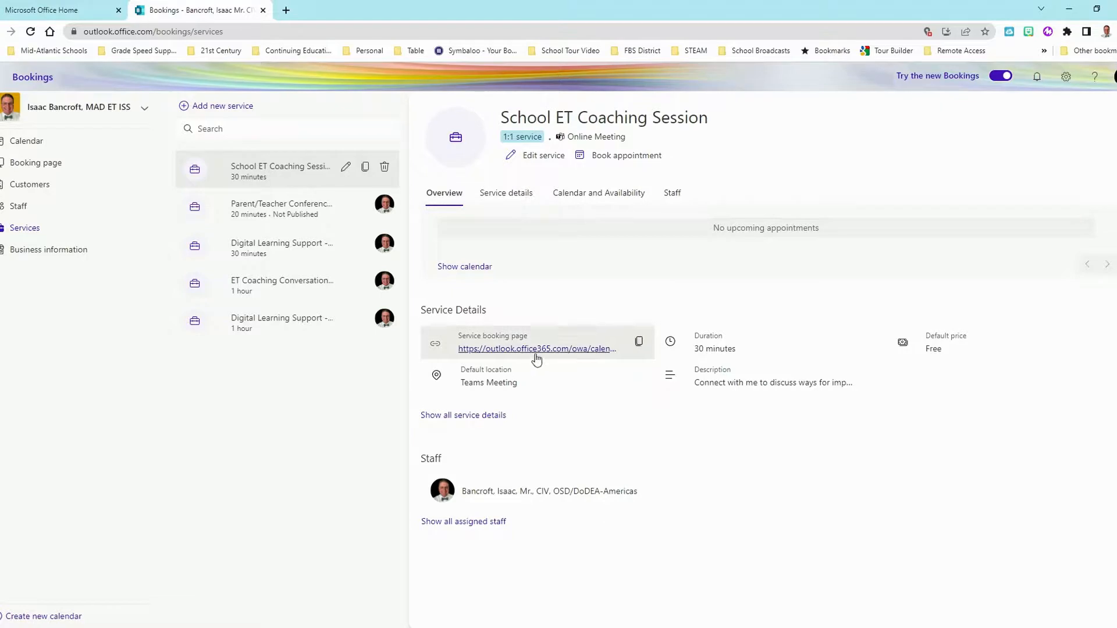
left_click(640, 344)
left_click(285, 10)
key("ctrl+v")
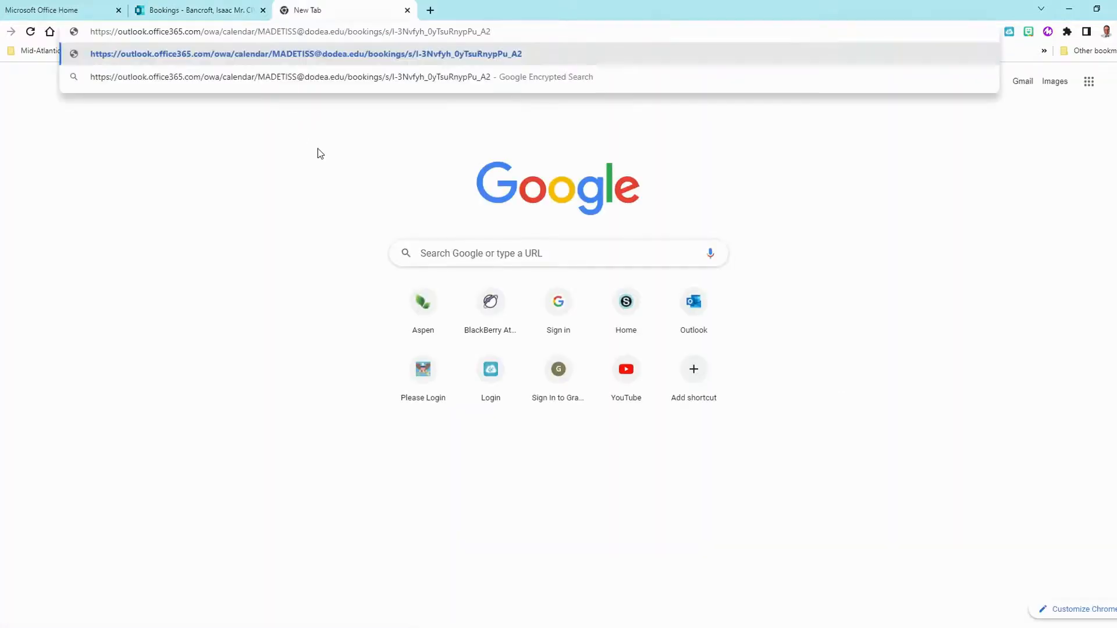
key("Return")
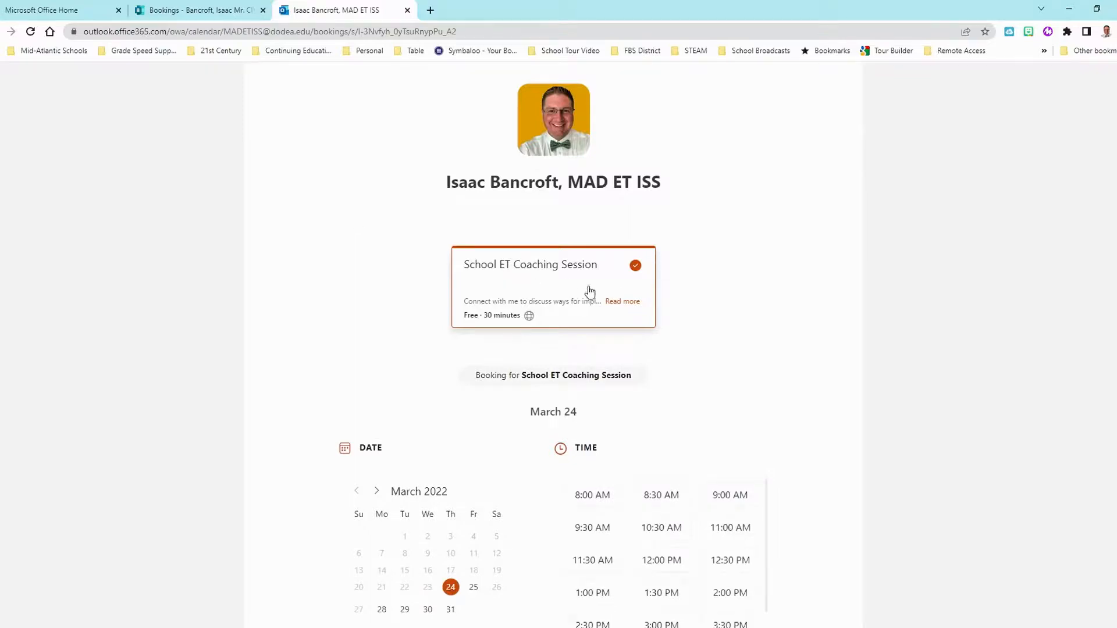
- Read the session's full description via Read more, close it, and scroll to the date and time pickers
left_click(634, 305)
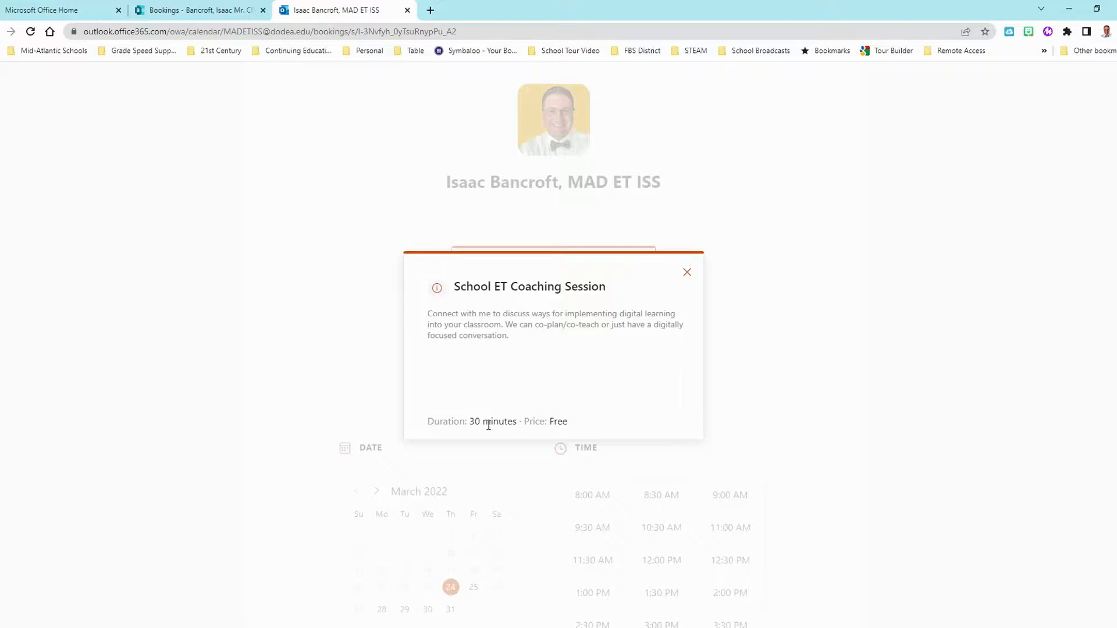
left_click(686, 274)
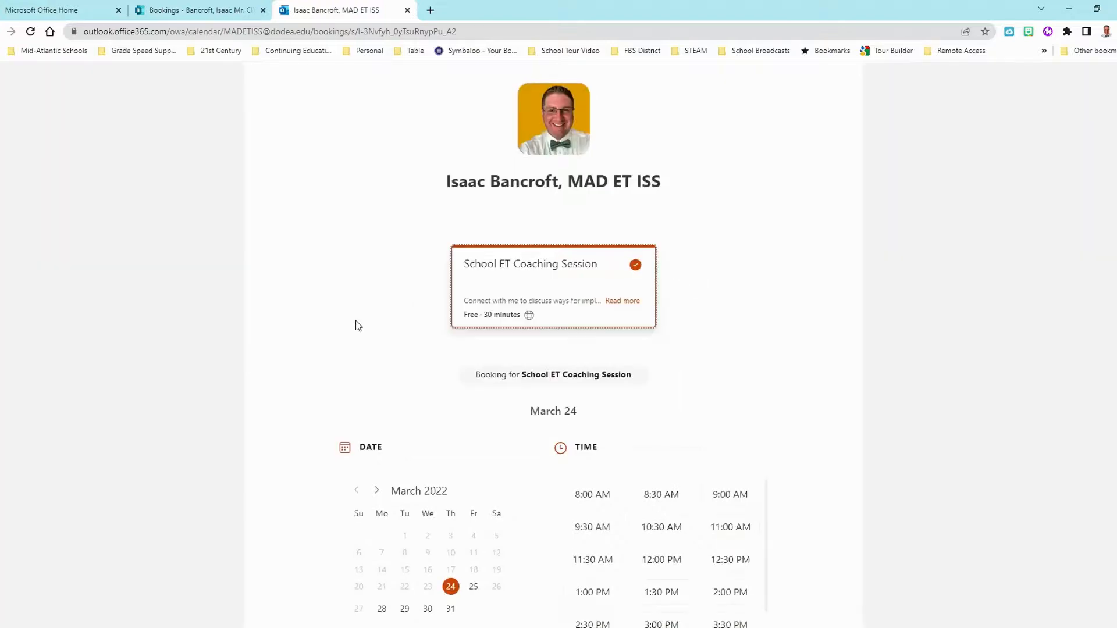
scroll(326, 309, "down", 3)
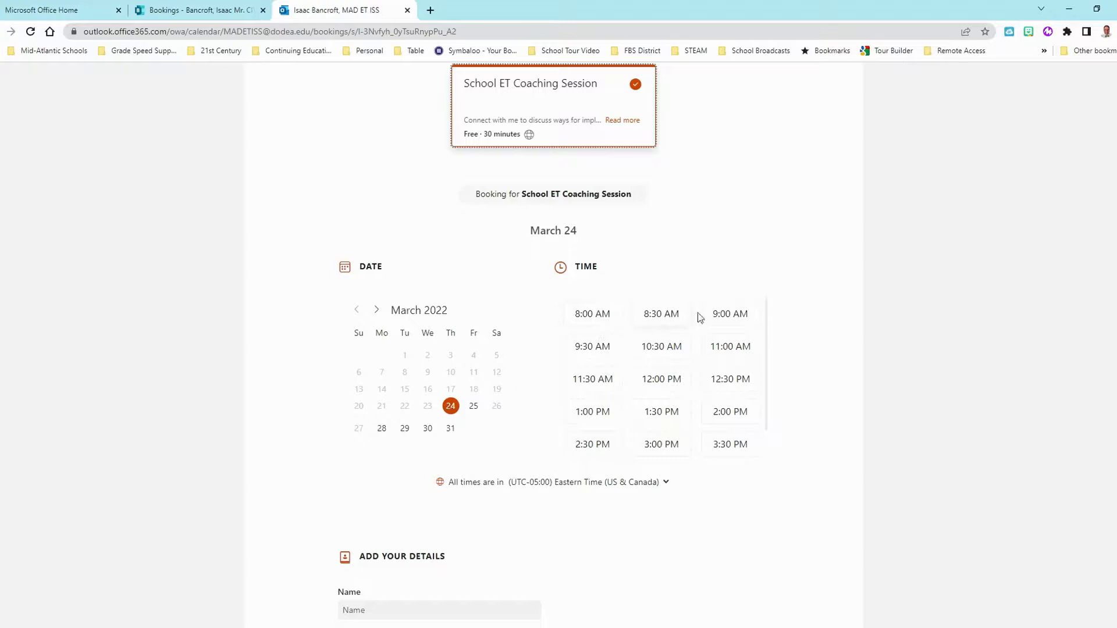
- Pick the 10:30 AM slot on March 24 and enter the booker's email address and full name
left_click(658, 358)
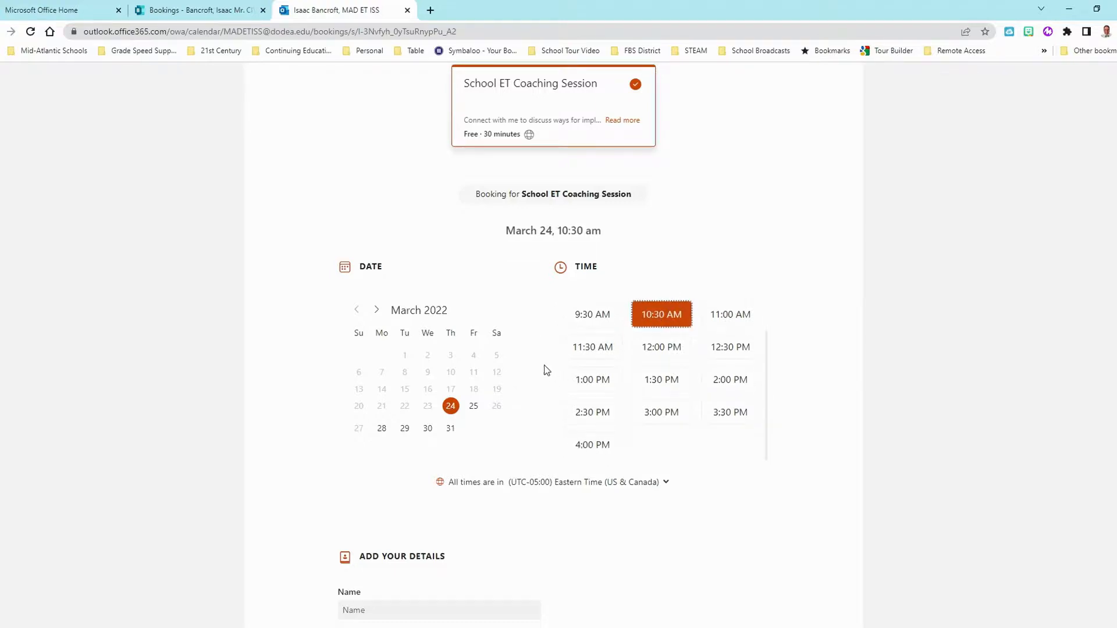
scroll(545, 370, "down", 5)
left_click(368, 307)
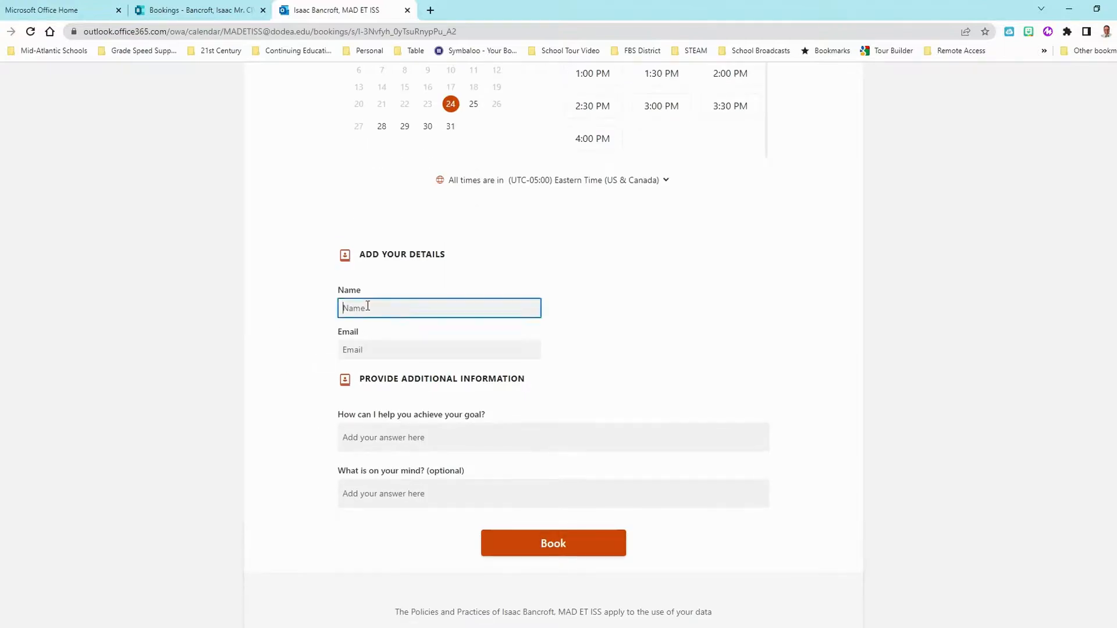
left_click(380, 350)
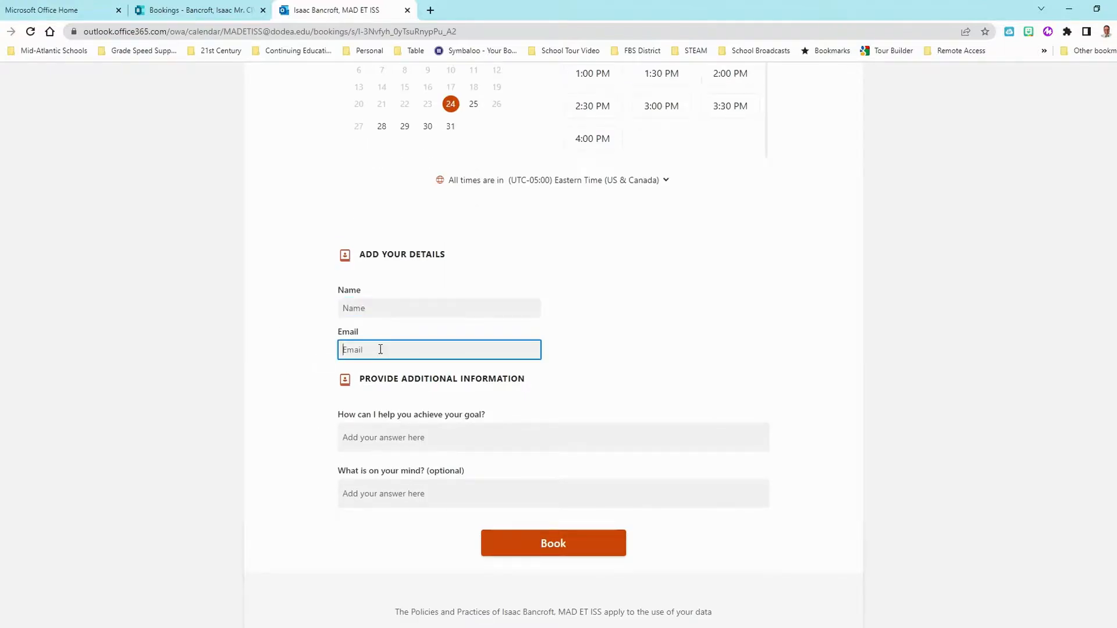
left_click(376, 448)
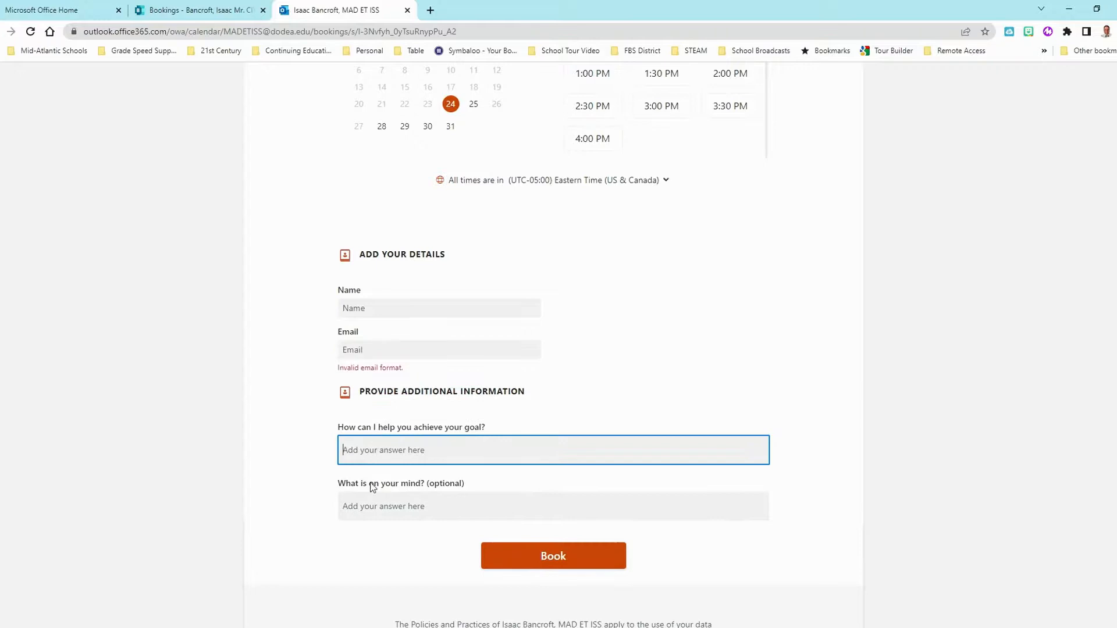
left_click(372, 504)
left_click(375, 348)
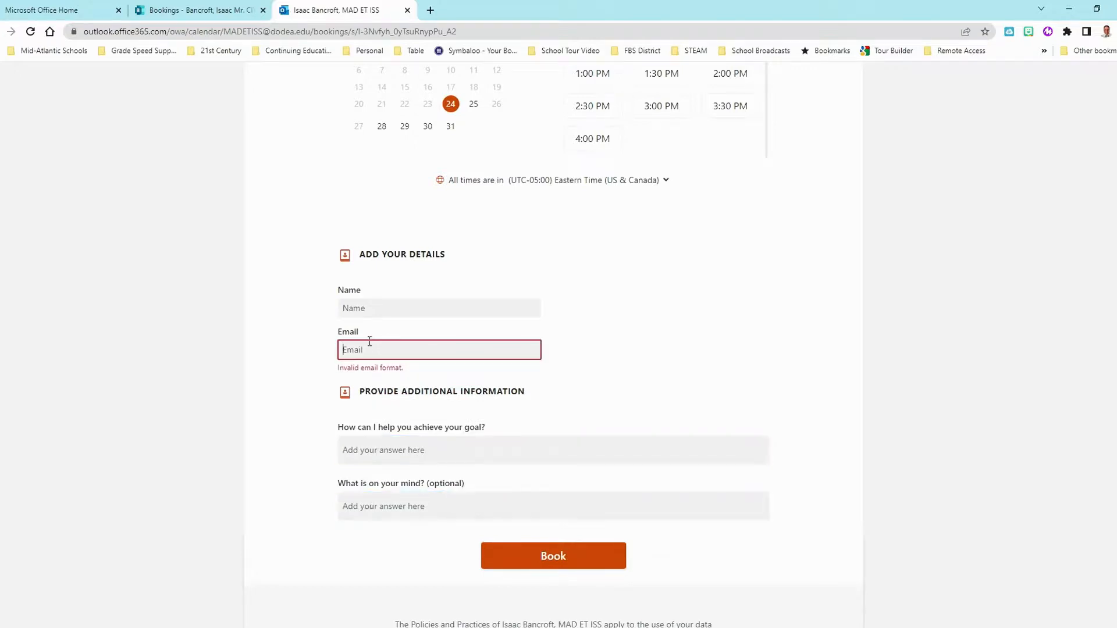
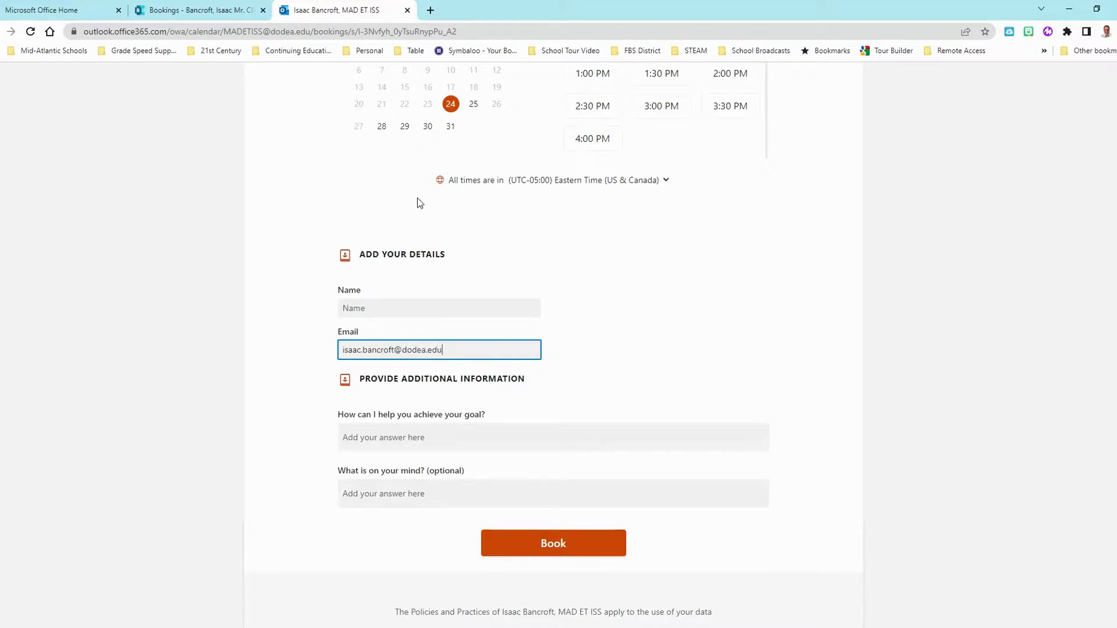
left_click(513, 431)
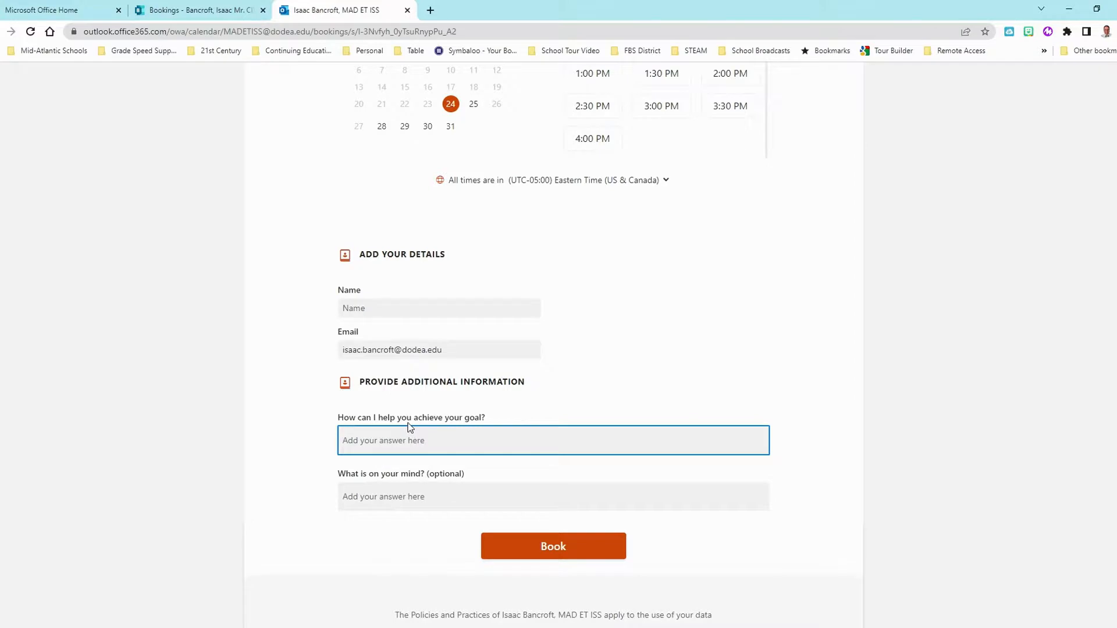
left_click(489, 311)
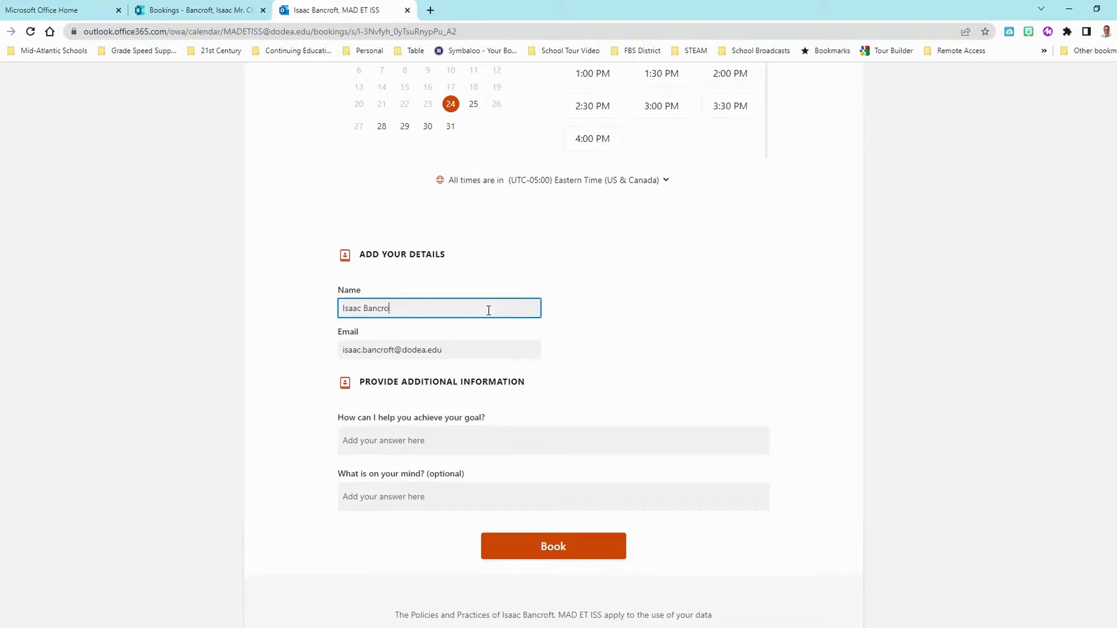
- Answer the goal question with 'Talk with you about digital storytelling' and submit the booking
left_click(439, 438)
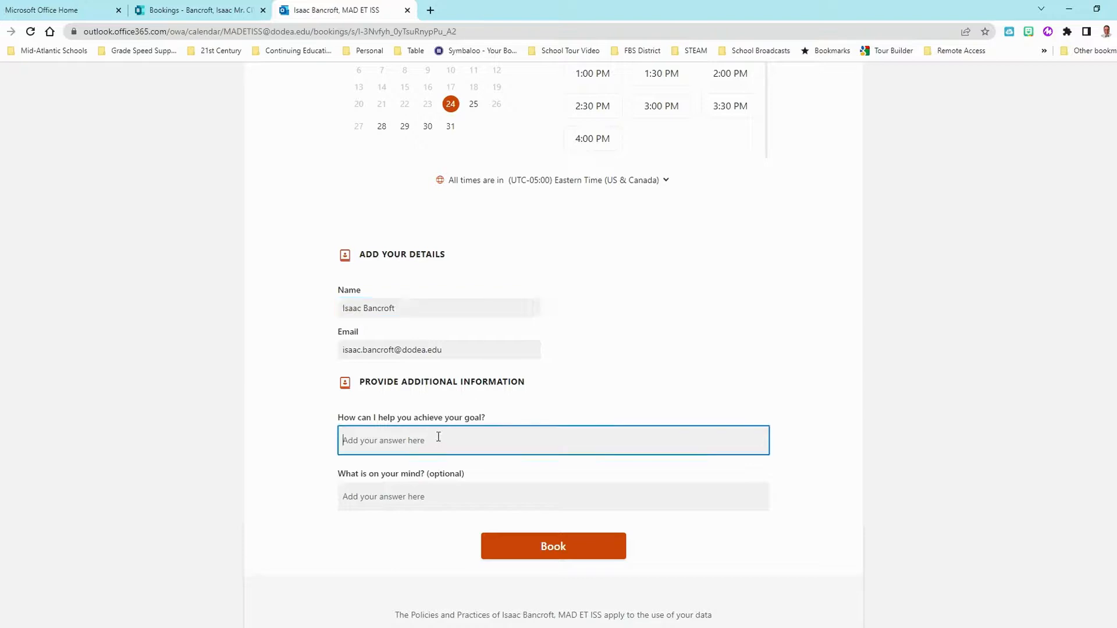
type("Talk with you about digital storytelling")
scroll(243, 412, "down", 2)
left_click(382, 397)
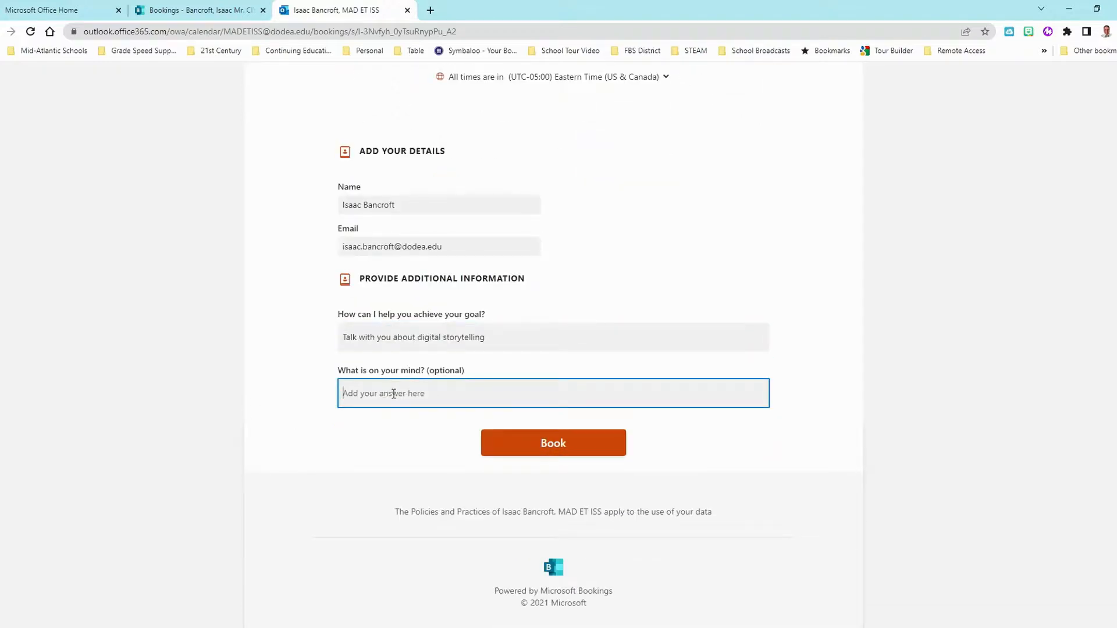
left_click(548, 445)
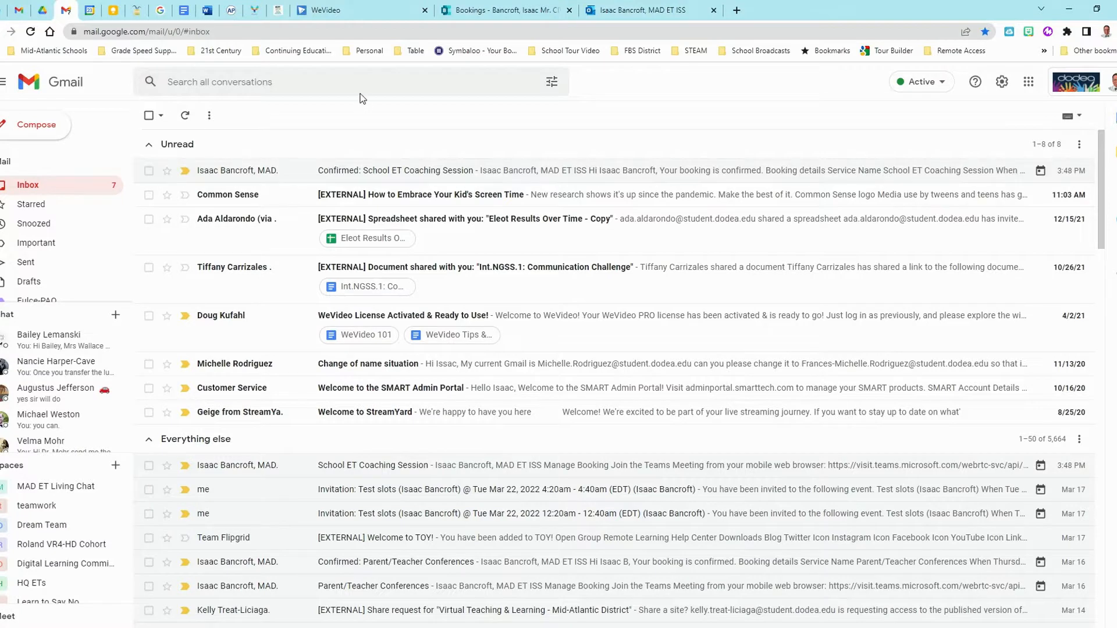
- Open the March 24 School ET Coaching Session event in Google Calendar and follow its Manage Booking link
left_click(89, 10)
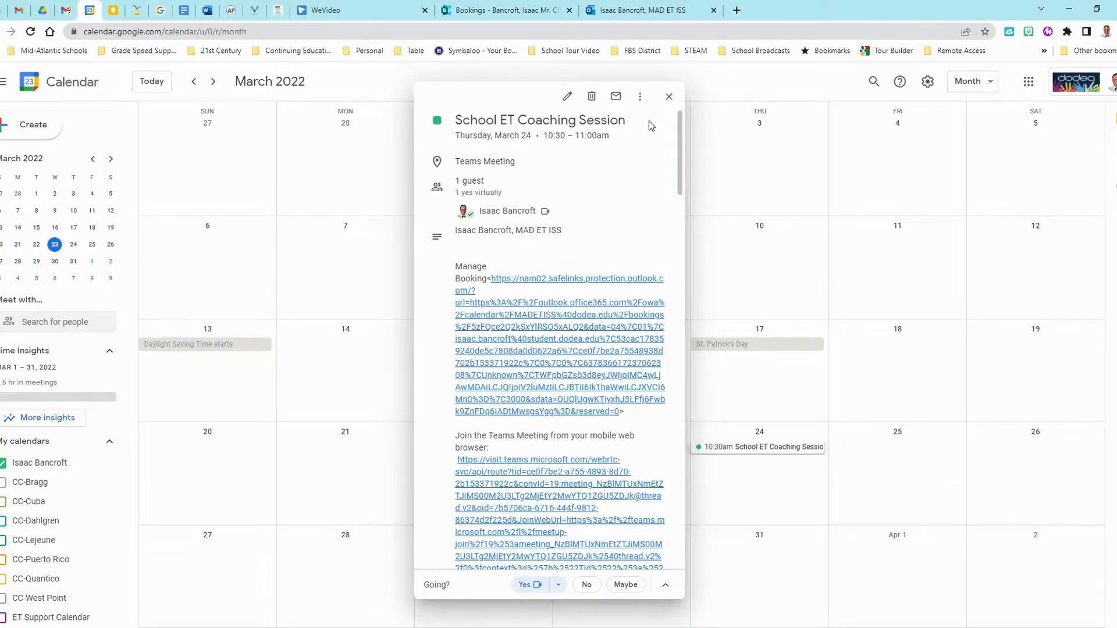
left_click(668, 97)
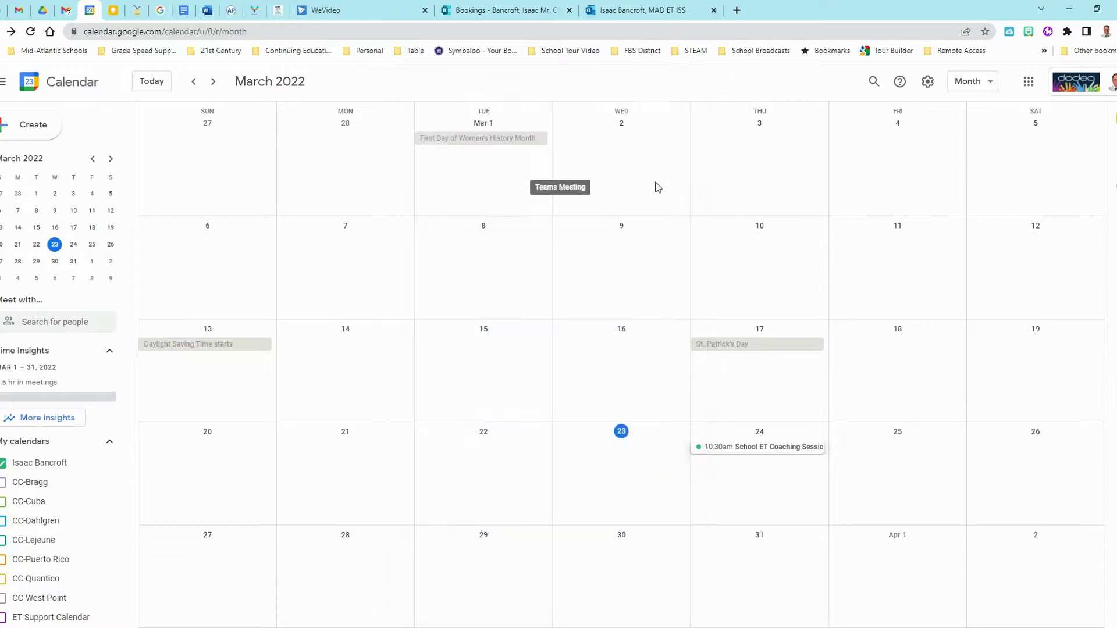
left_click(735, 449)
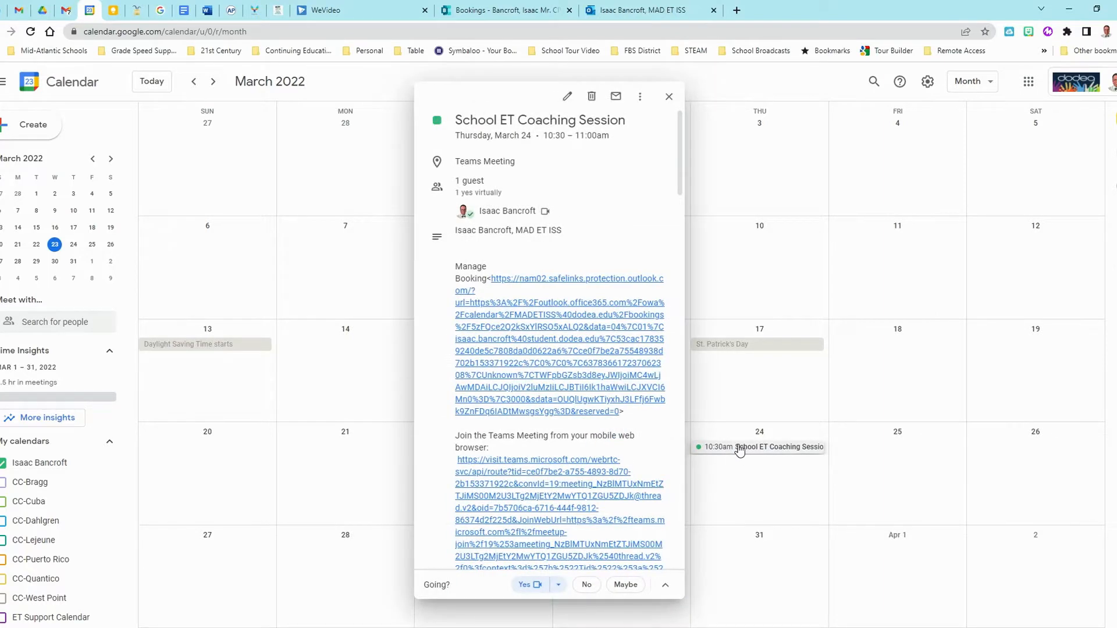
left_click_drag(455, 263, 485, 280)
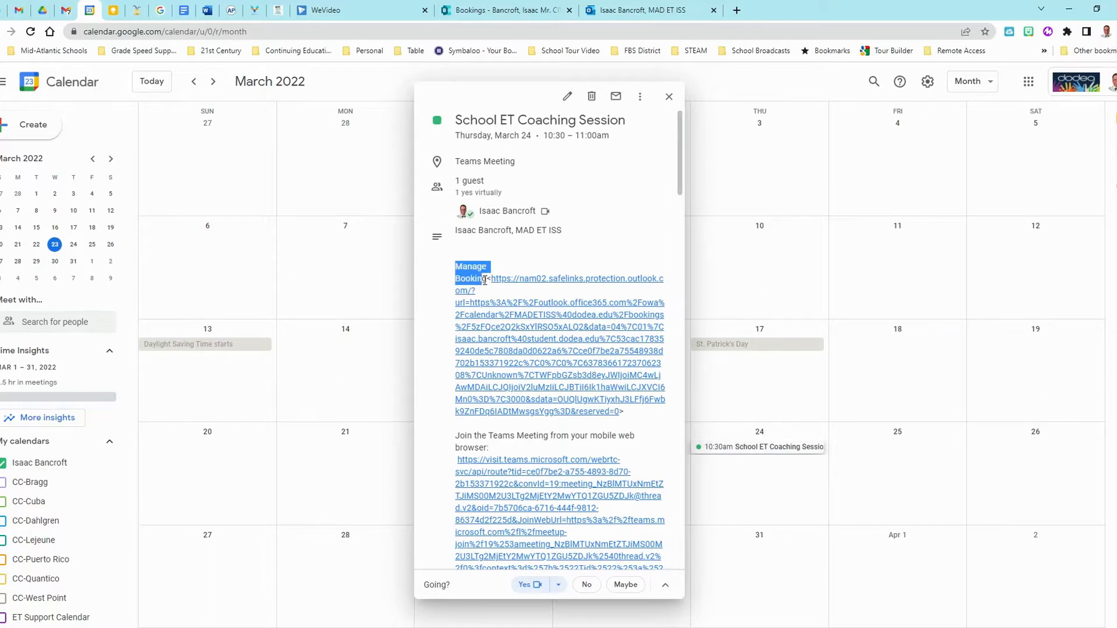
left_click(525, 311)
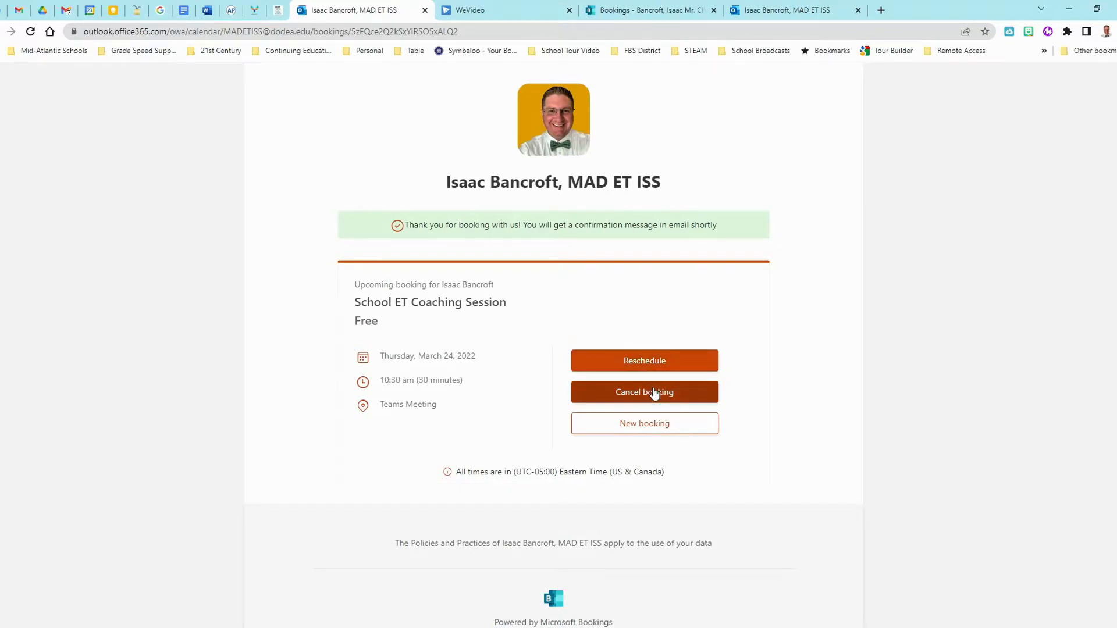
- Review the upcoming Thursday, March 24, 10:30 am Teams booking on the Manage Booking page
left_click(614, 424)
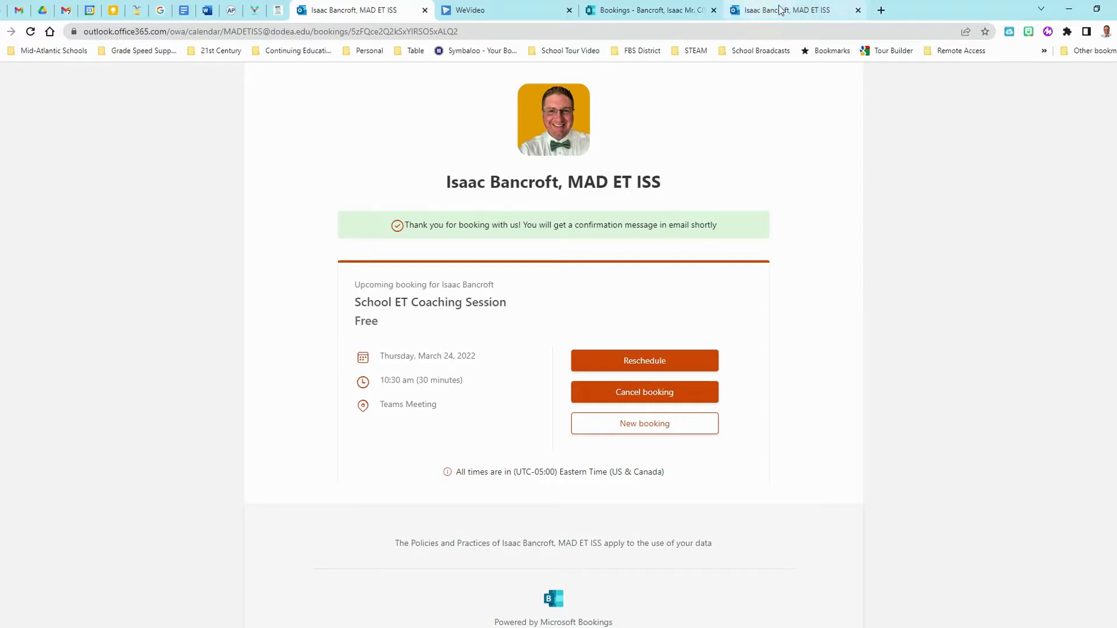
- Show the School ET Coaching Session's Calendar and Availability in Bookings, with Thursday the 24th booking
left_click(656, 13)
mouse_move(318, 181)
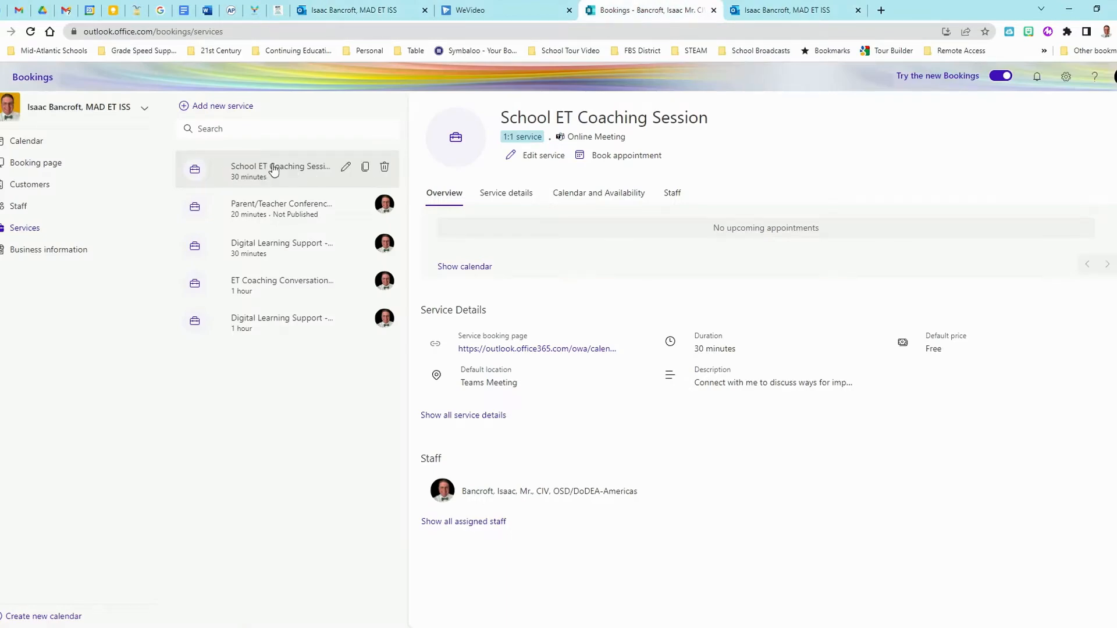
left_click(605, 194)
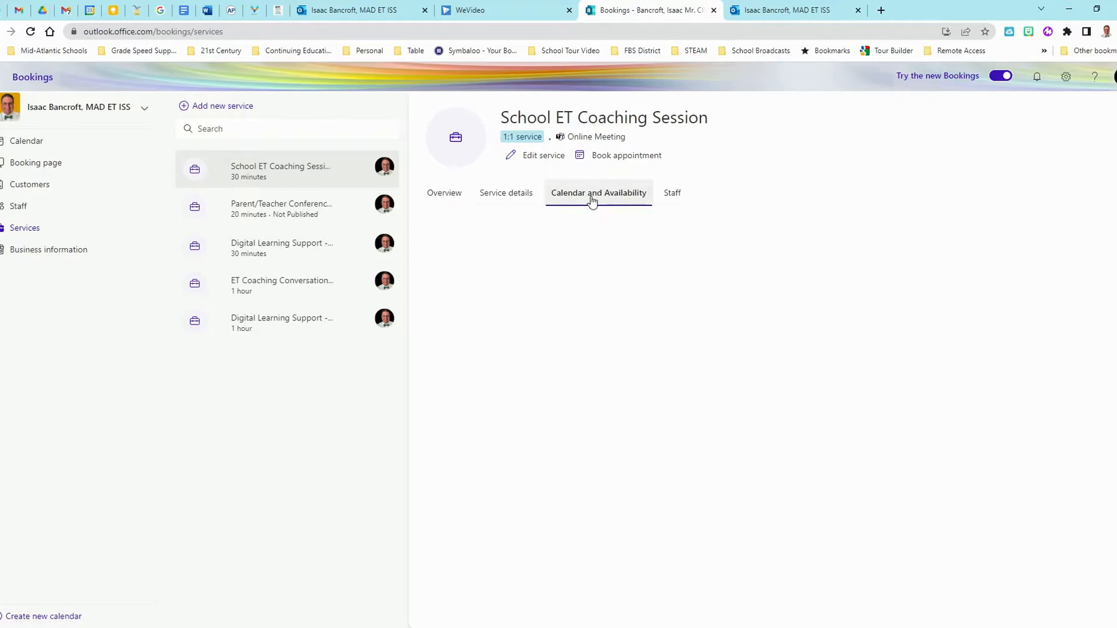
scroll(720, 363, "up", 4)
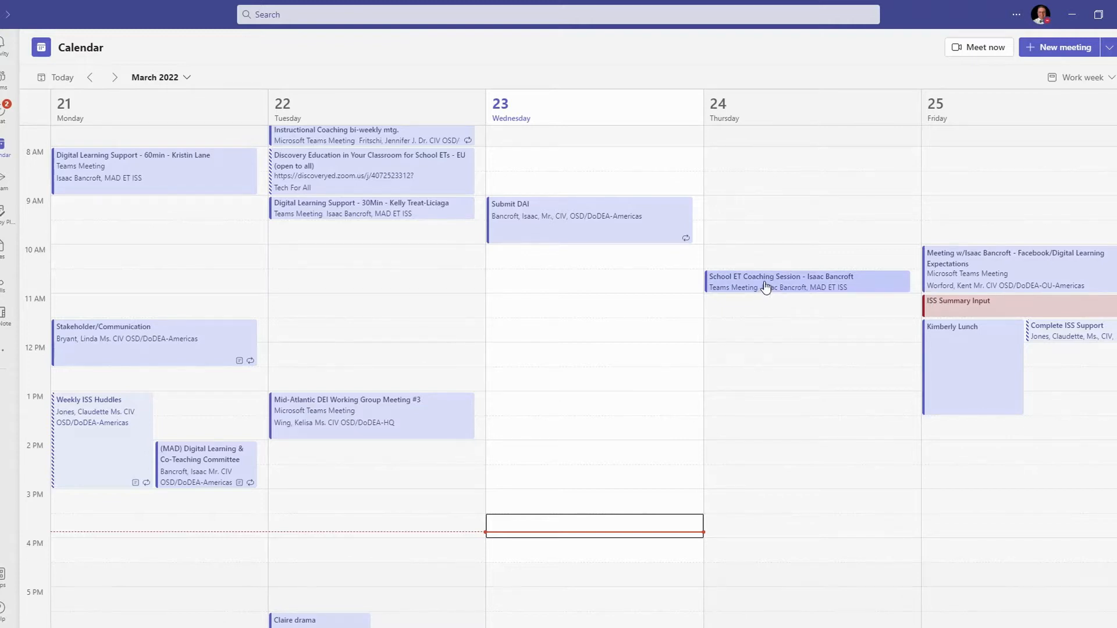
- Open the March 24 School ET Coaching Session meeting details in Teams and review the goal question's answer
left_click(764, 286)
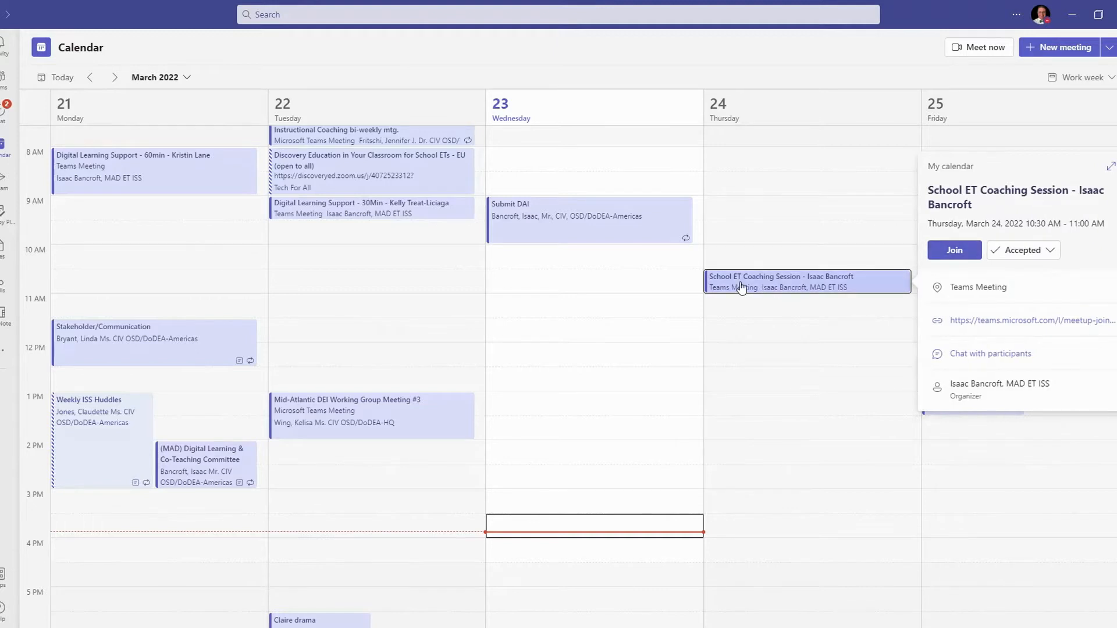
double_click(741, 286)
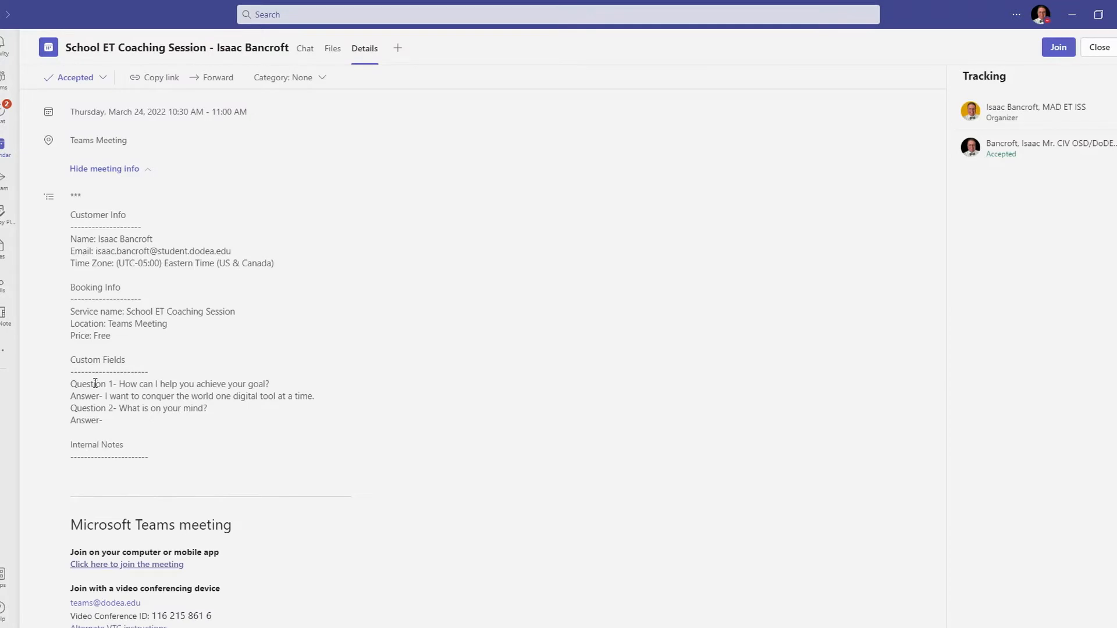
left_click_drag(324, 395, 65, 389)
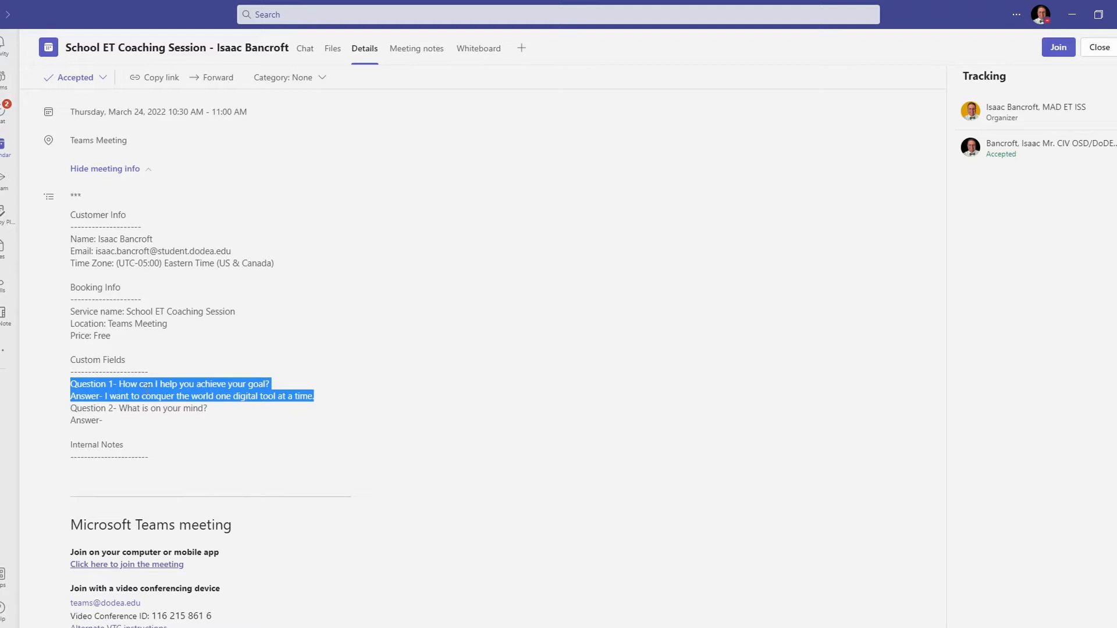
left_click(126, 396)
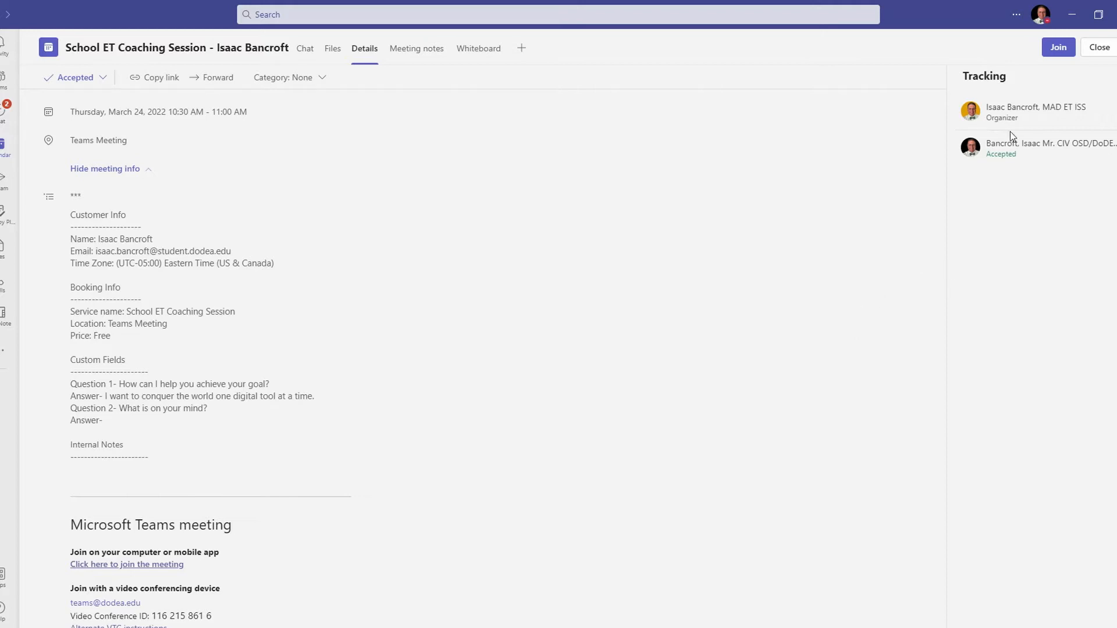
- Close the meeting details and reopen the School ET Coaching Session from the Teams calendar
left_click(1101, 49)
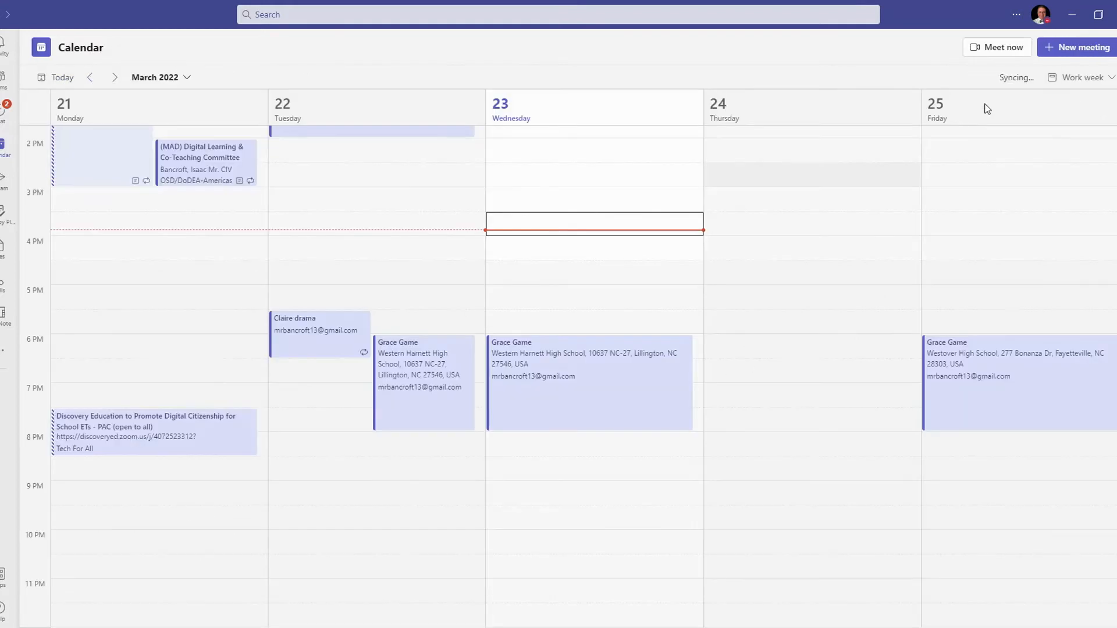
scroll(593, 296, "up", 5)
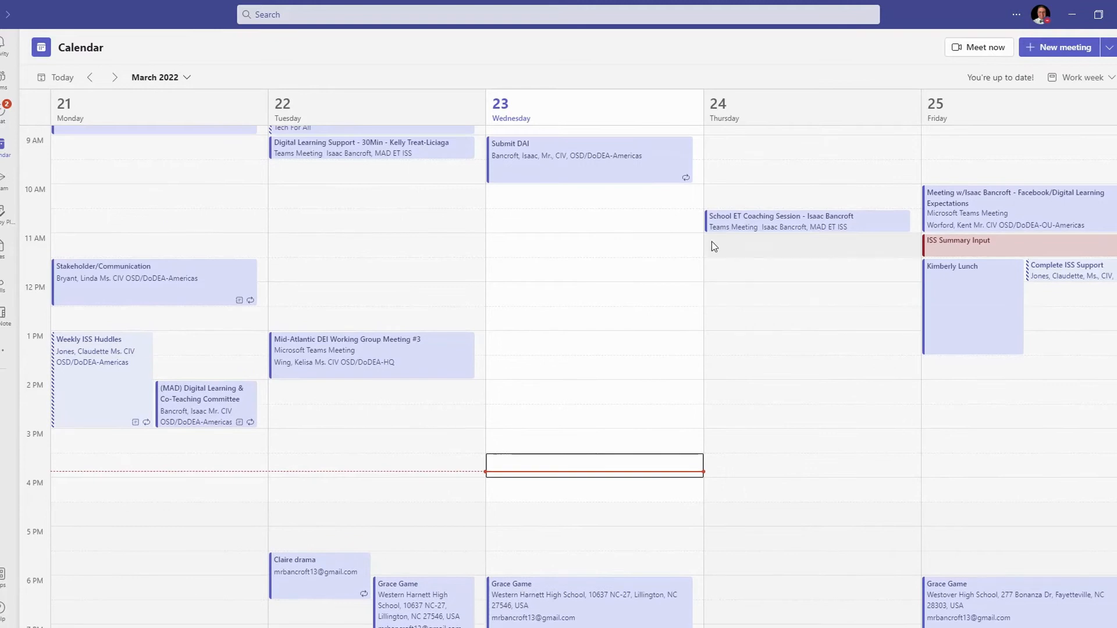
double_click(756, 227)
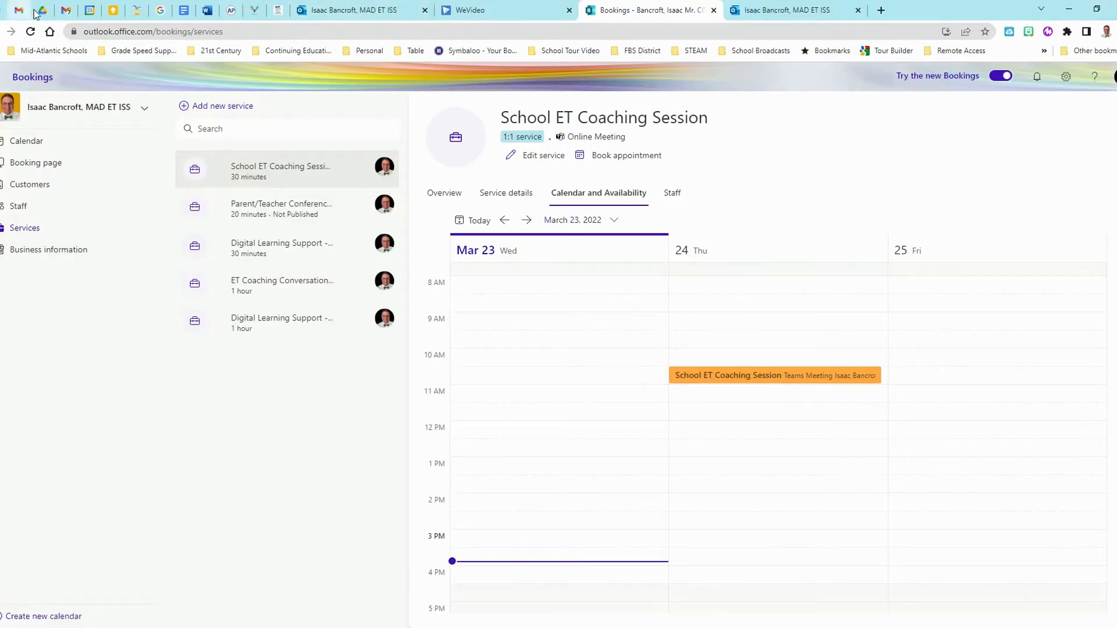
- Review the Join Teams Meeting links in Google Calendar's School ET Coaching Session event, then close it
left_click(89, 10)
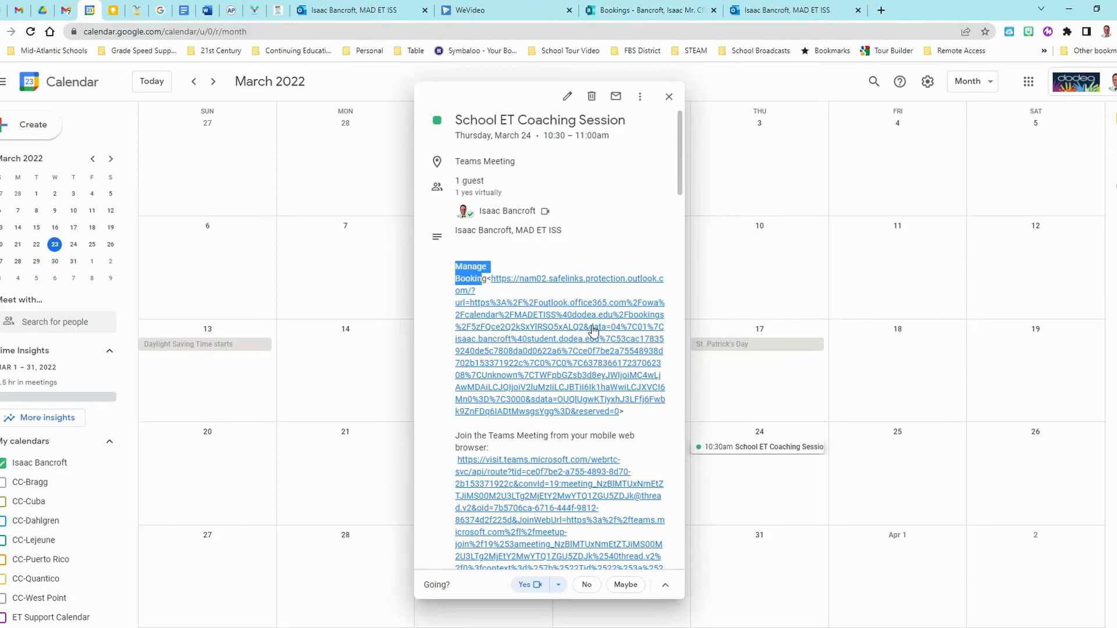
scroll(523, 428, "down", 5)
scroll(530, 412, "down", 4)
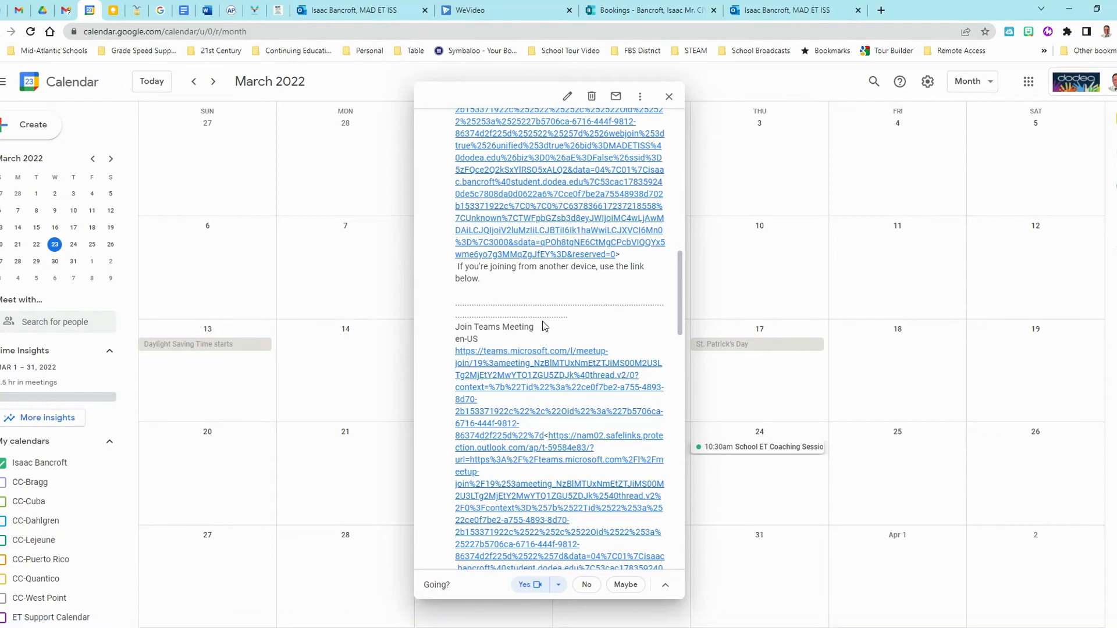
left_click(670, 97)
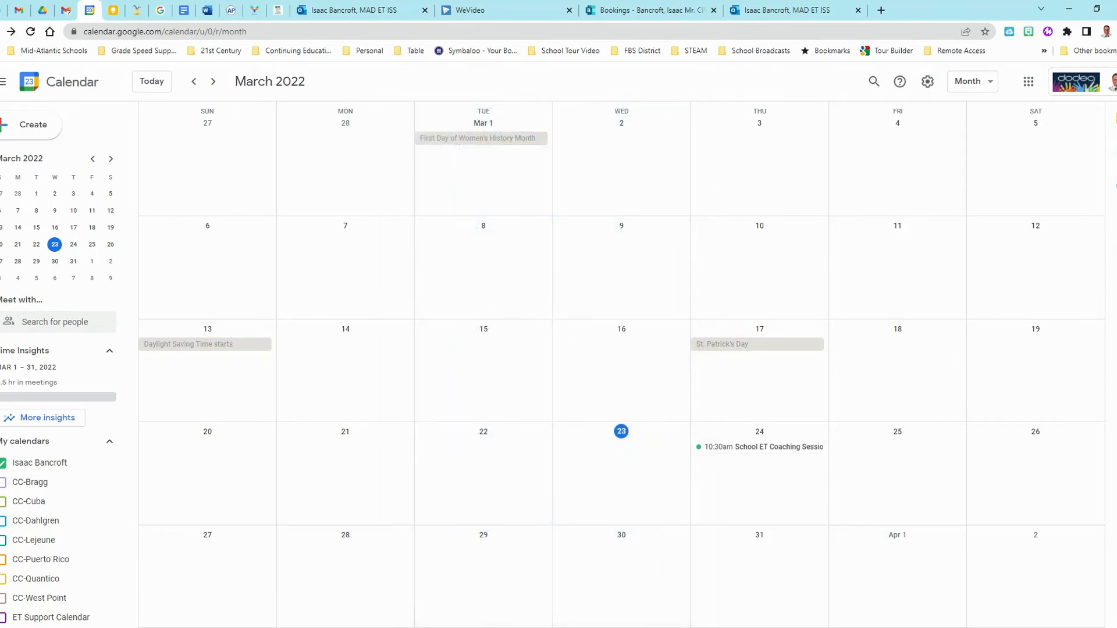